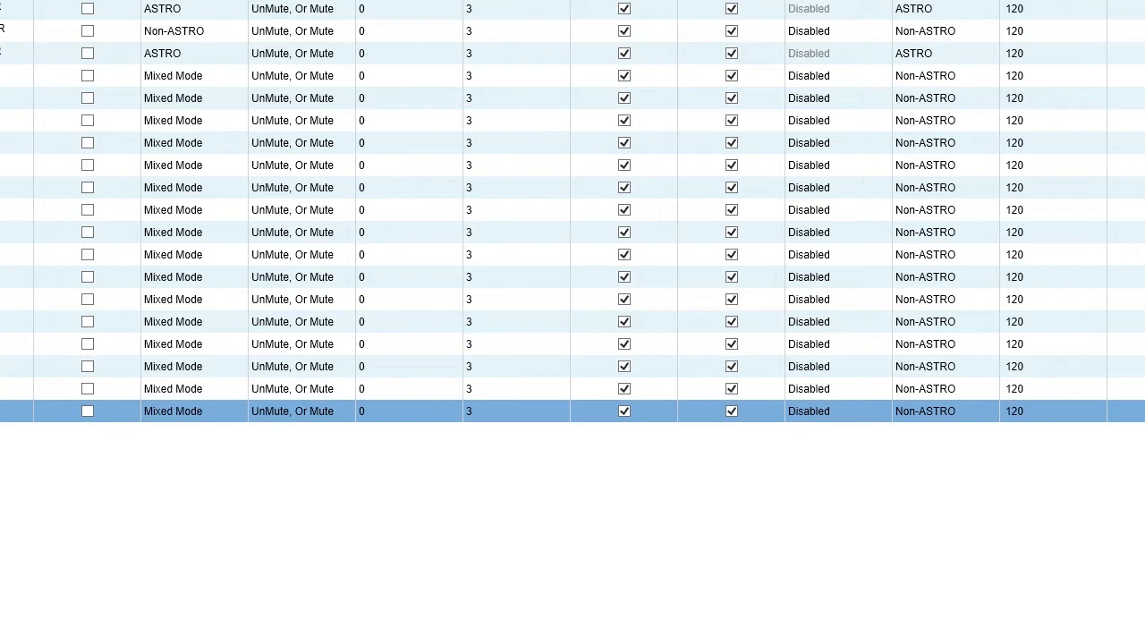
- Save the codeplug in the DEMO RADIOS folder under the name 9300 Mod # 1 12-01-21
{"action": "left_click", "coordinate": [814, 121]}
{"action": "left_click", "coordinate": [433, 150]}
{"action": "key", "text": "alt+f"}
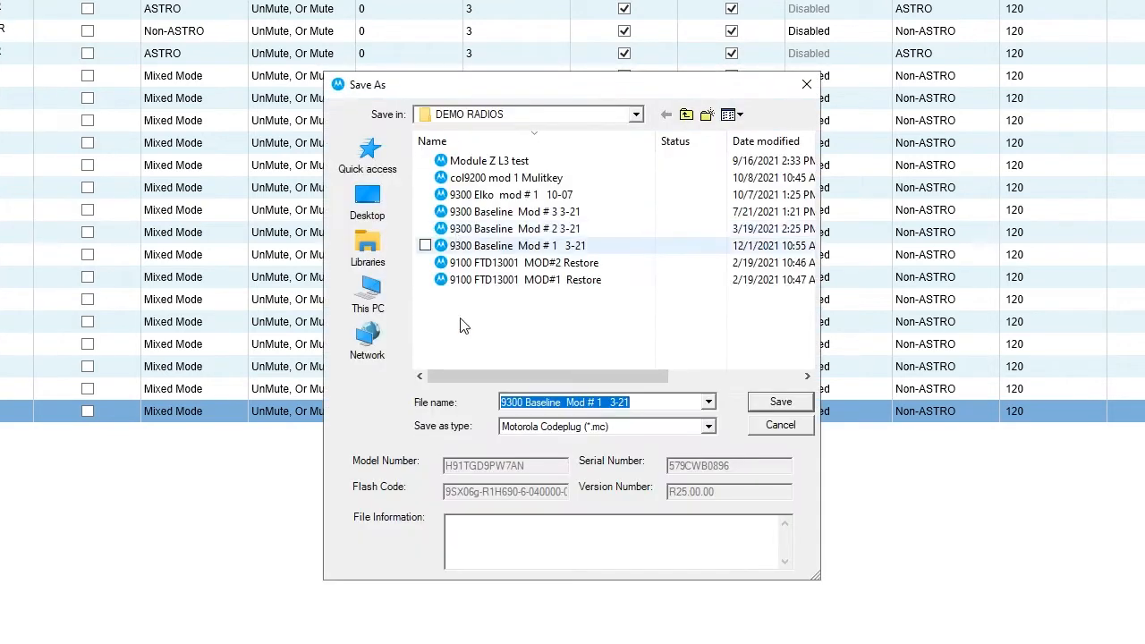
{"action": "left_click", "coordinate": [656, 404]}
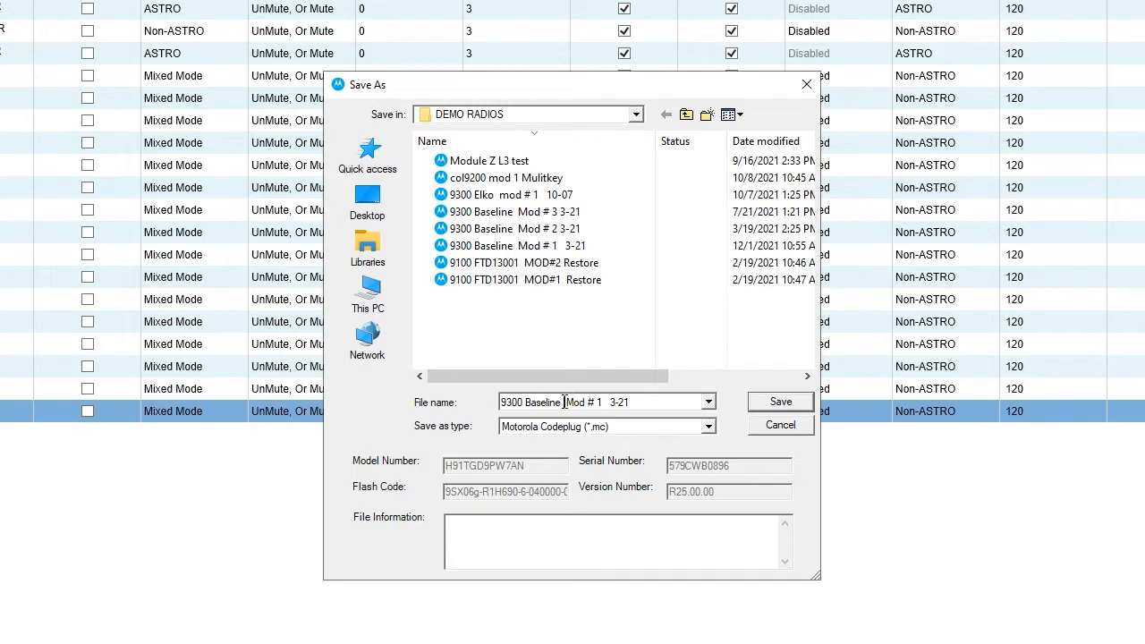
{"action": "key", "text": "BackSpace"}
{"action": "key", "text": "BackSpace"}
{"action": "key", "text": "BackSpace"}
{"action": "key", "text": "BackSpace"}
{"action": "key", "text": "BackSpace"}
{"action": "key", "text": "BackSpace"}
{"action": "key", "text": "BackSpace"}
{"action": "key", "text": "BackSpace"}
{"action": "key", "text": "BackSpace"}
{"action": "key", "text": "BackSpace"}
{"action": "key", "text": "BackSpace"}
{"action": "key", "text": "BackSpace"}
{"action": "key", "text": "BackSpace"}
{"action": "key", "text": "BackSpace"}
{"action": "type", "text": "12-01-21"}
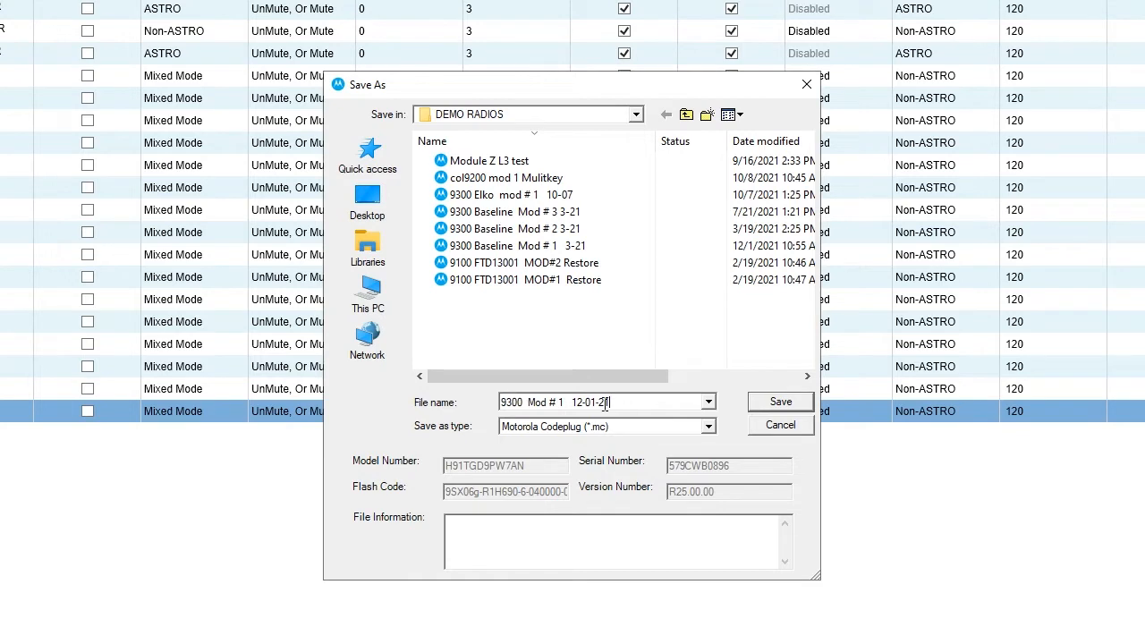
{"action": "left_click", "coordinate": [787, 402]}
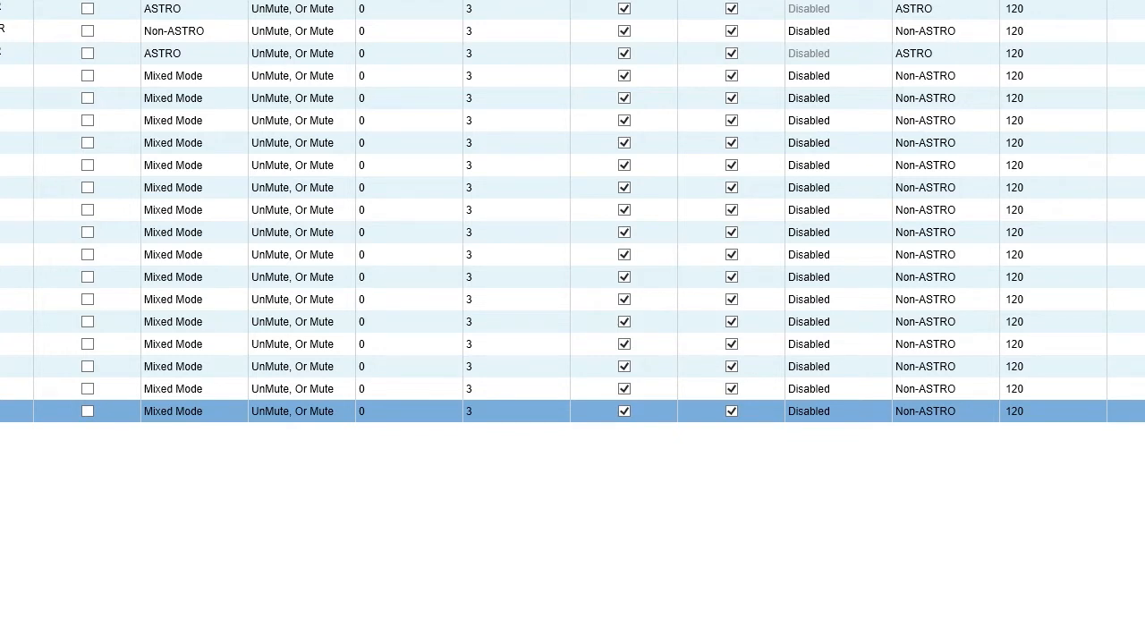
- Open the Non-ASTRO conventional personality and add two more frequency options to it
{"action": "left_click", "coordinate": [245, 2]}
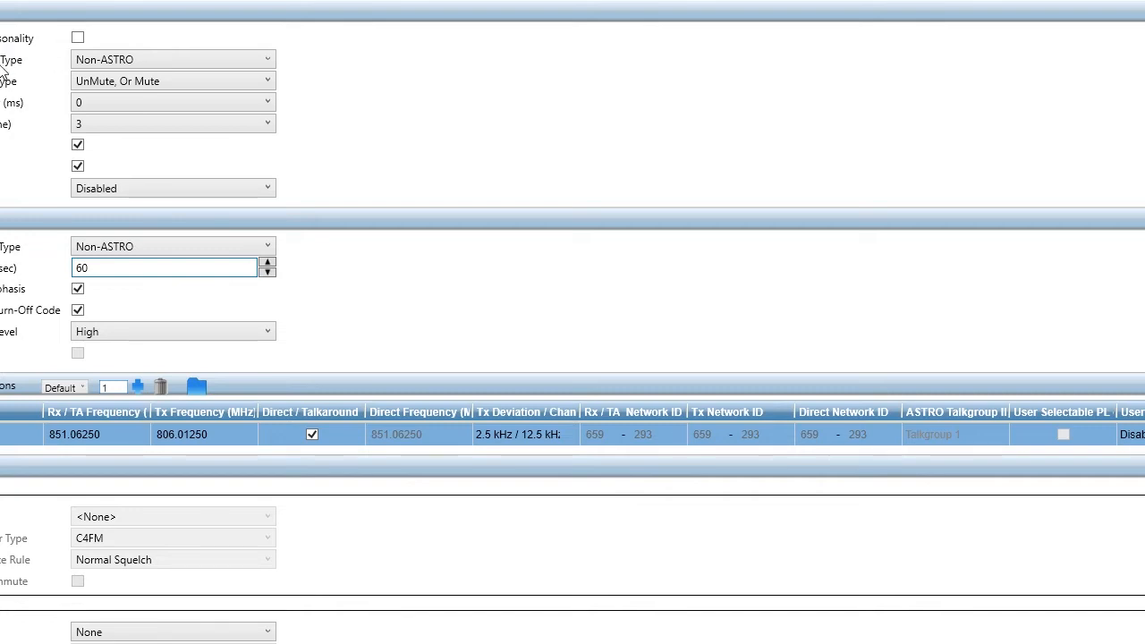
{"action": "left_click", "coordinate": [271, 60]}
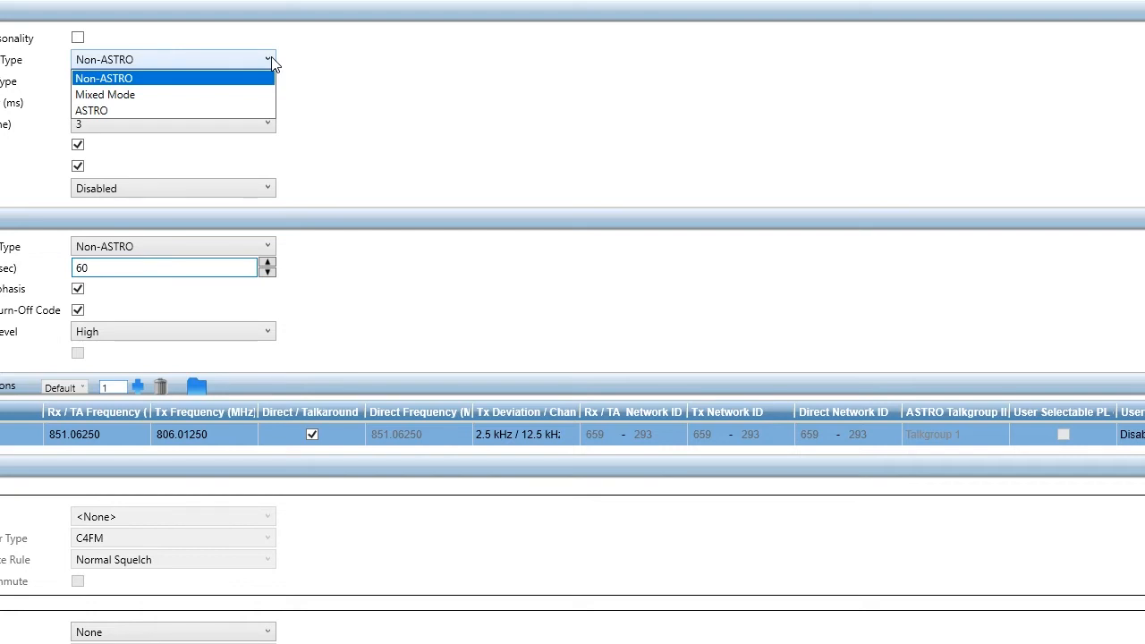
{"action": "left_click", "coordinate": [492, 89]}
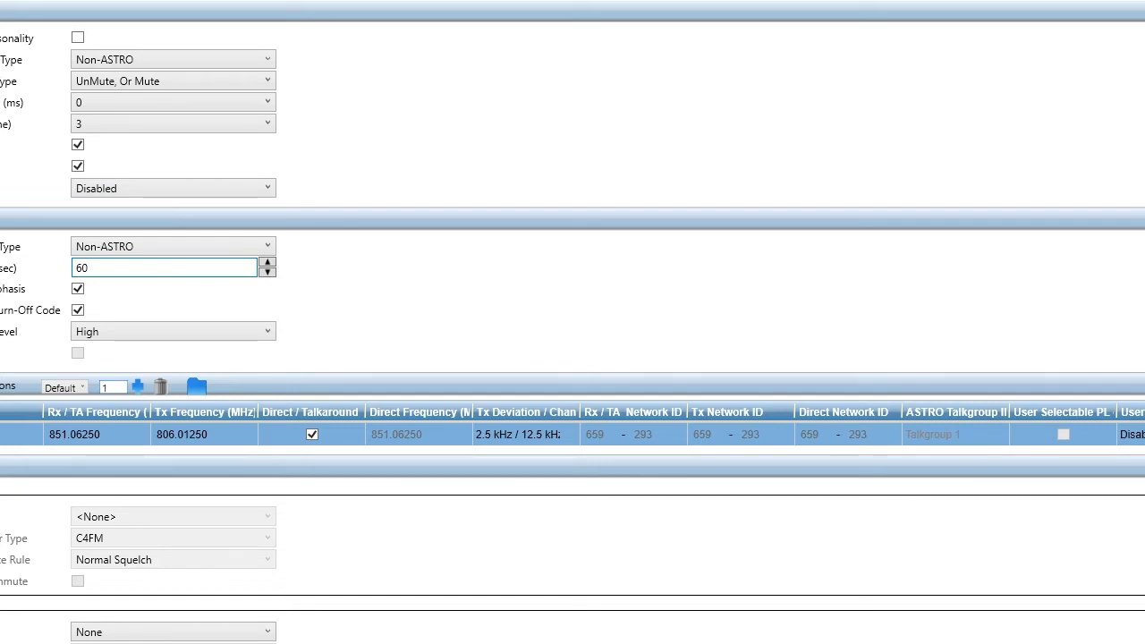
{"action": "left_click", "coordinate": [139, 389]}
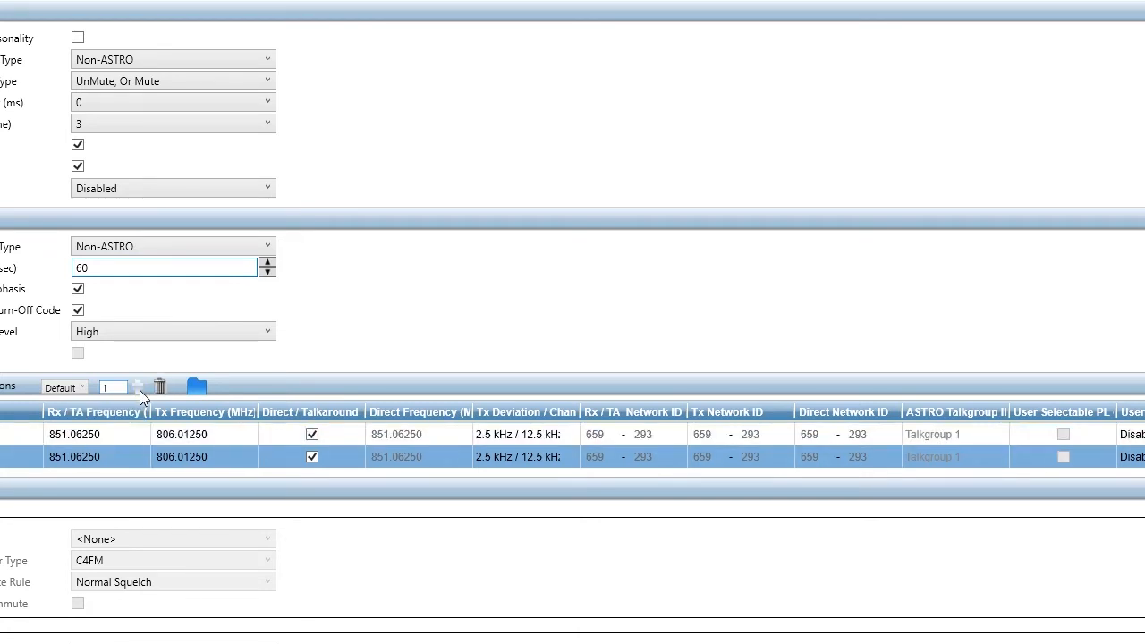
{"action": "left_click", "coordinate": [138, 388]}
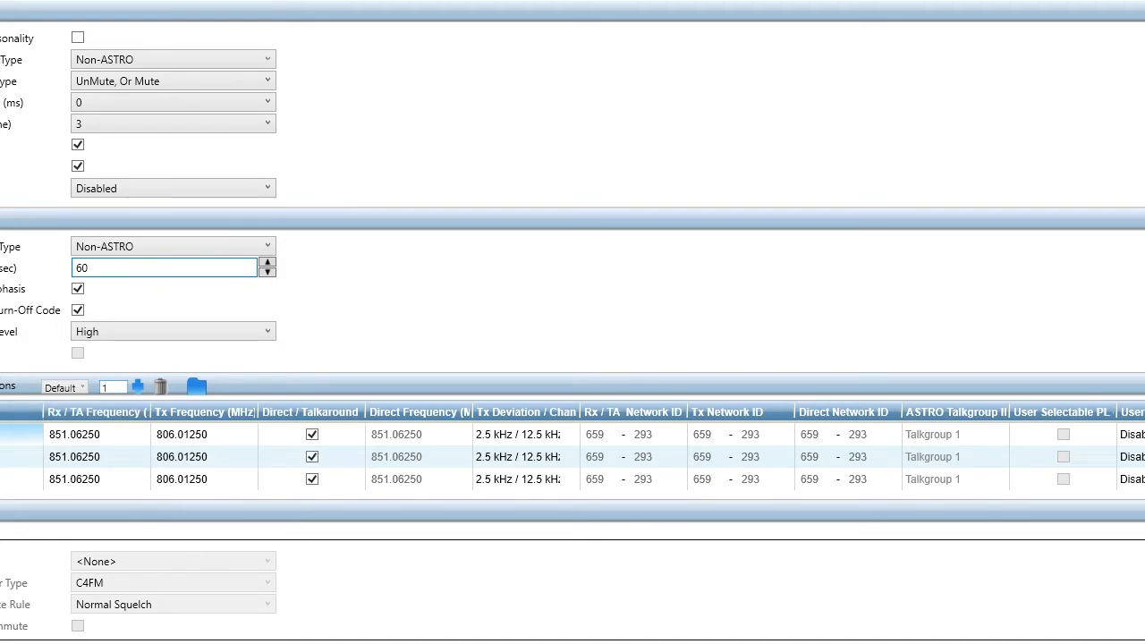
- Look through the frequency option columns and switch the options from the table to the single-record view
{"action": "scroll", "coordinate": [572, 447], "scroll_direction": "right", "scroll_amount": 15}
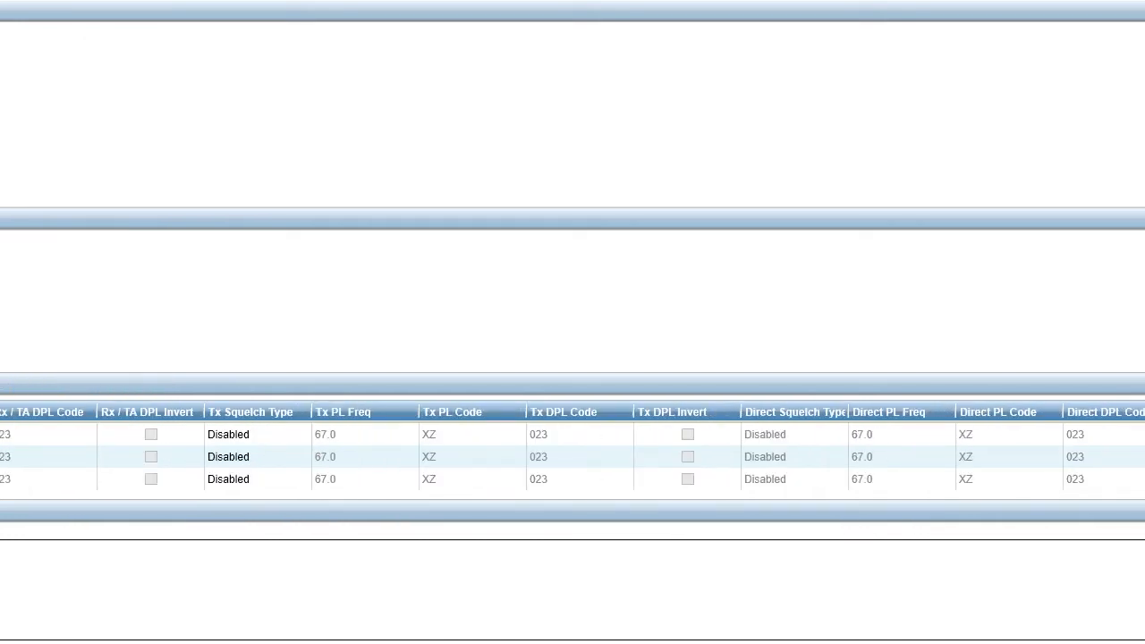
{"action": "scroll", "coordinate": [572, 447], "scroll_direction": "left", "scroll_amount": 8}
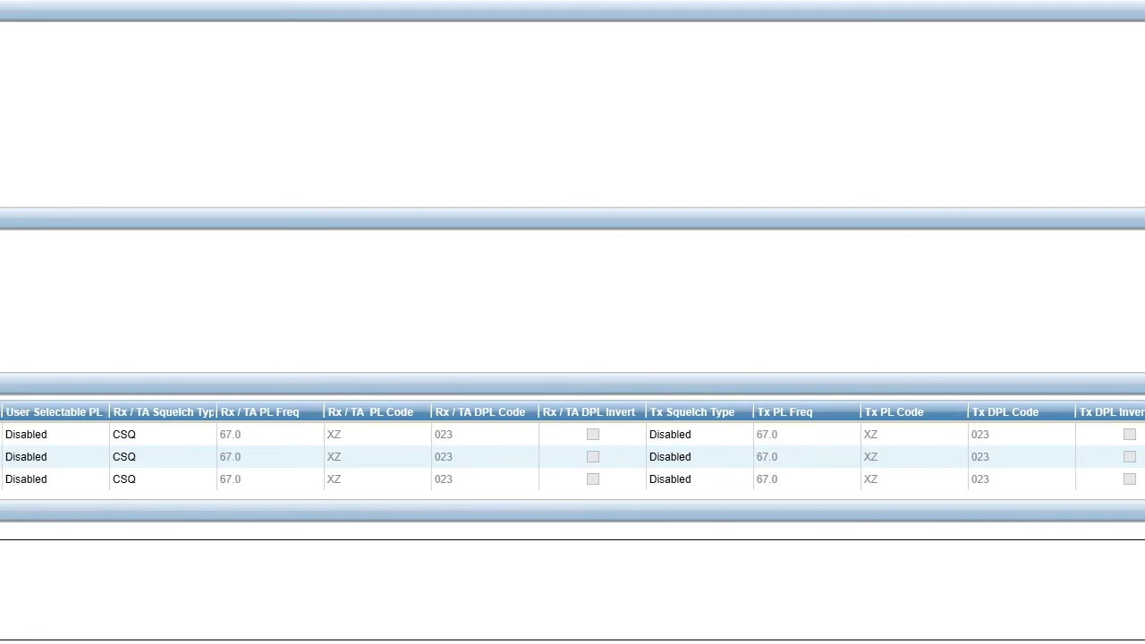
{"action": "scroll", "coordinate": [572, 448], "scroll_direction": "left", "scroll_amount": 15}
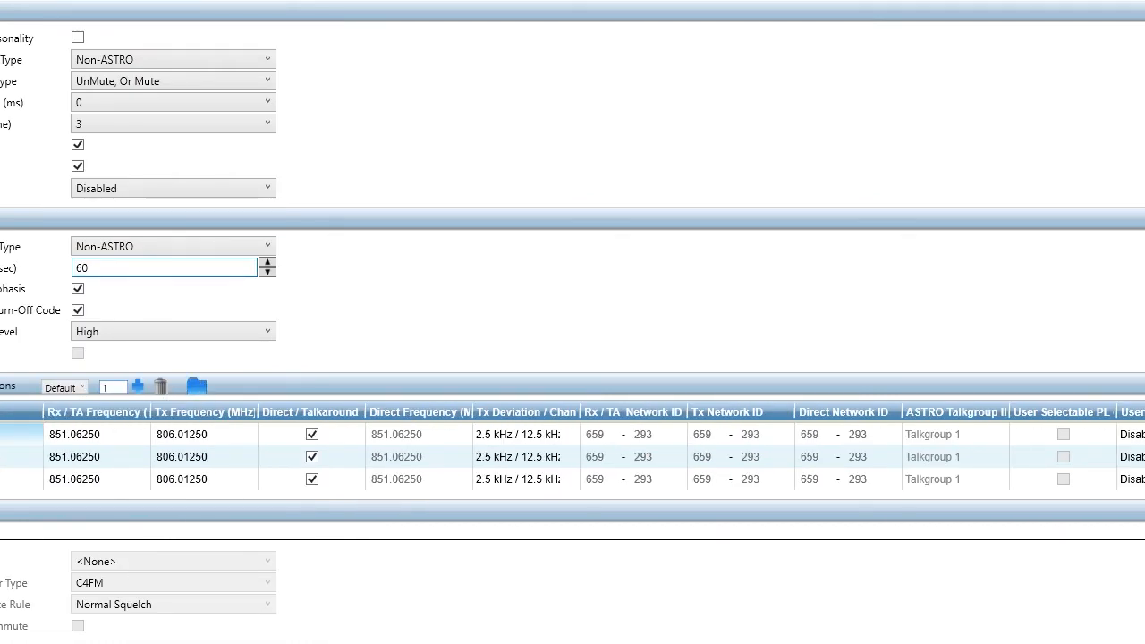
{"action": "left_click", "coordinate": [195, 393]}
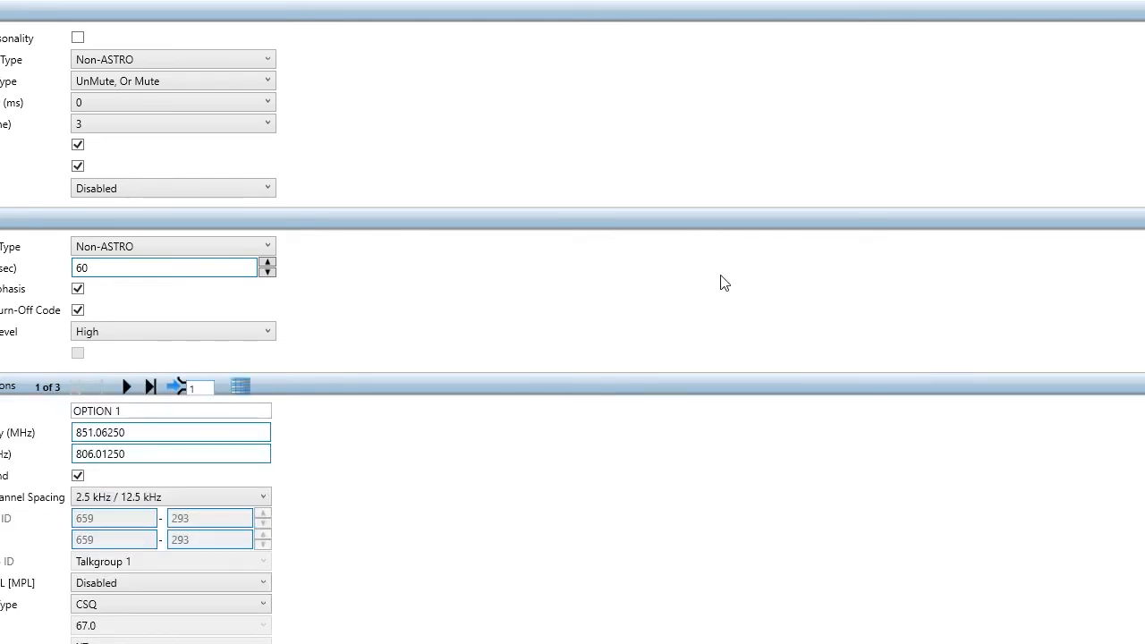
{"action": "scroll", "coordinate": [651, 459], "scroll_direction": "down", "scroll_amount": 4}
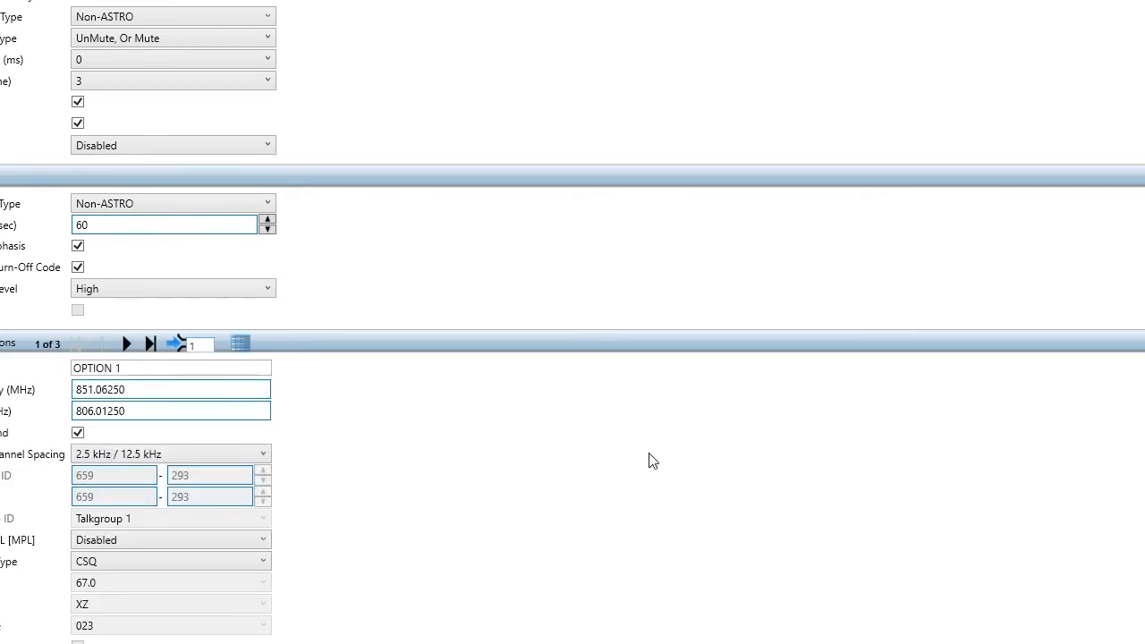
{"action": "scroll", "coordinate": [650, 459], "scroll_direction": "down", "scroll_amount": 1}
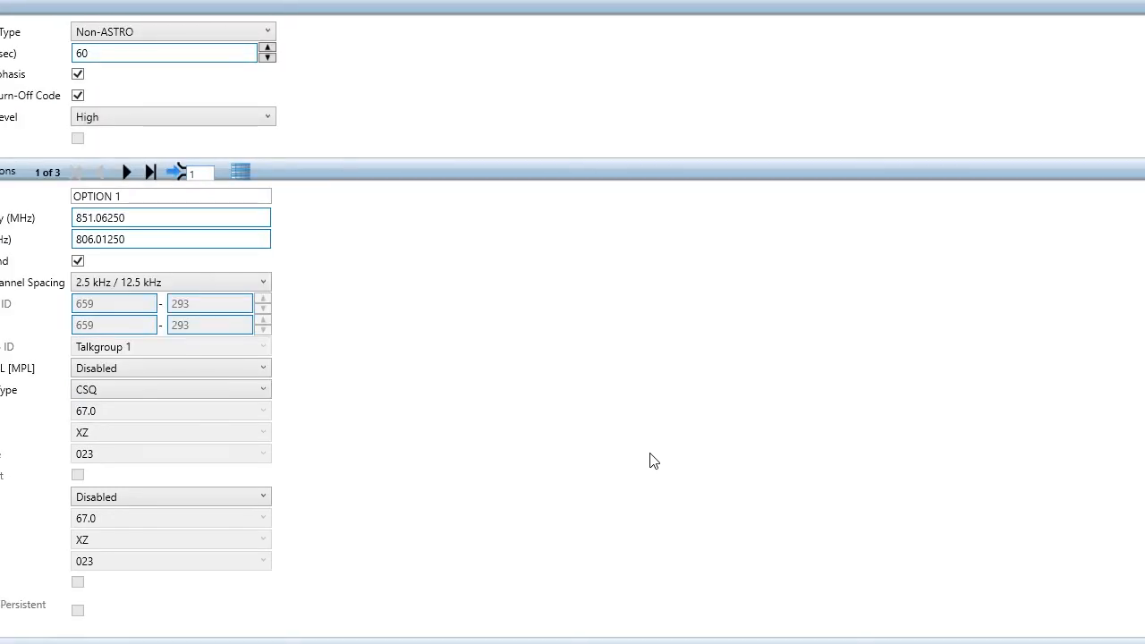
{"action": "scroll", "coordinate": [652, 460], "scroll_direction": "up", "scroll_amount": 3}
{"action": "scroll", "coordinate": [651, 460], "scroll_direction": "up", "scroll_amount": 2}
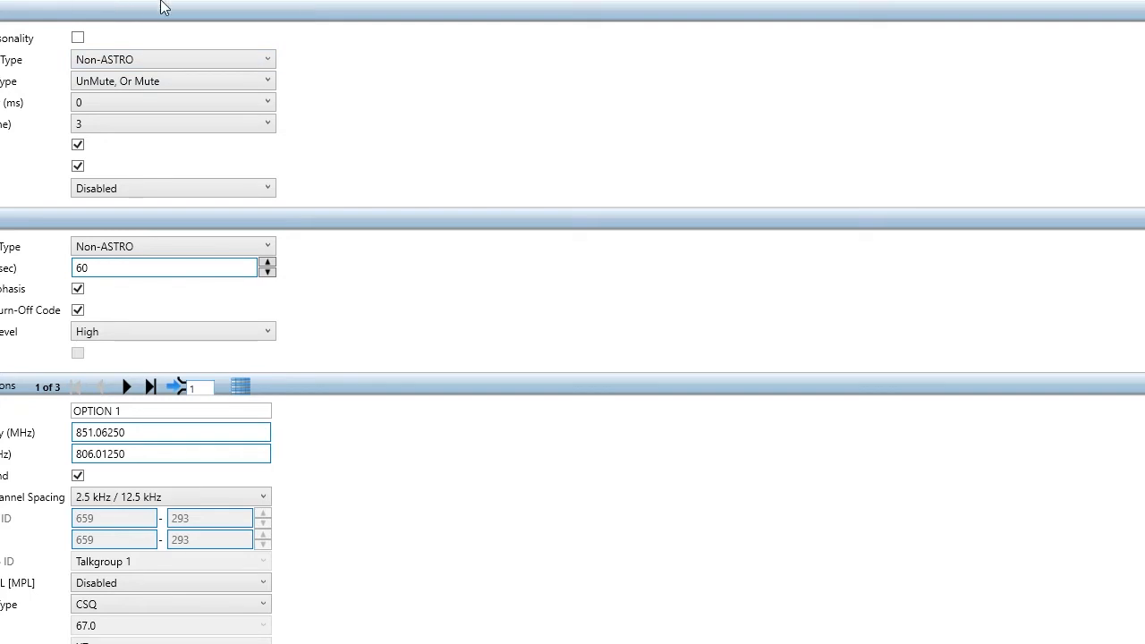
- Rename the first frequency option as Region 1
{"action": "scroll", "coordinate": [541, 433], "scroll_direction": "down", "scroll_amount": 5}
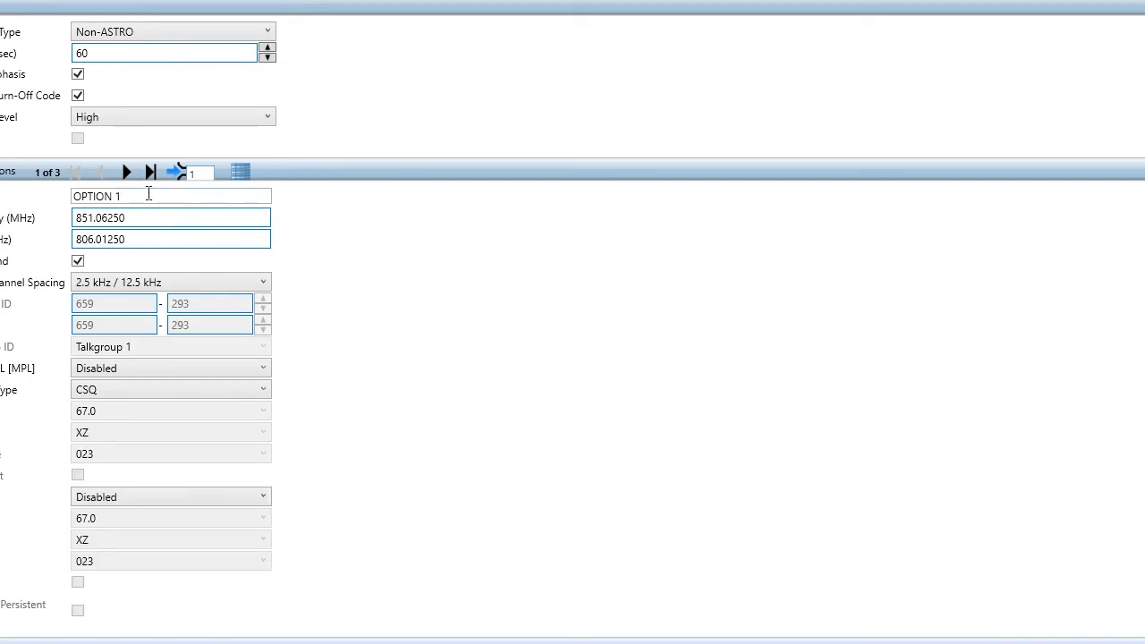
{"action": "left_click_drag", "start_coordinate": [143, 198], "coordinate": [48, 206]}
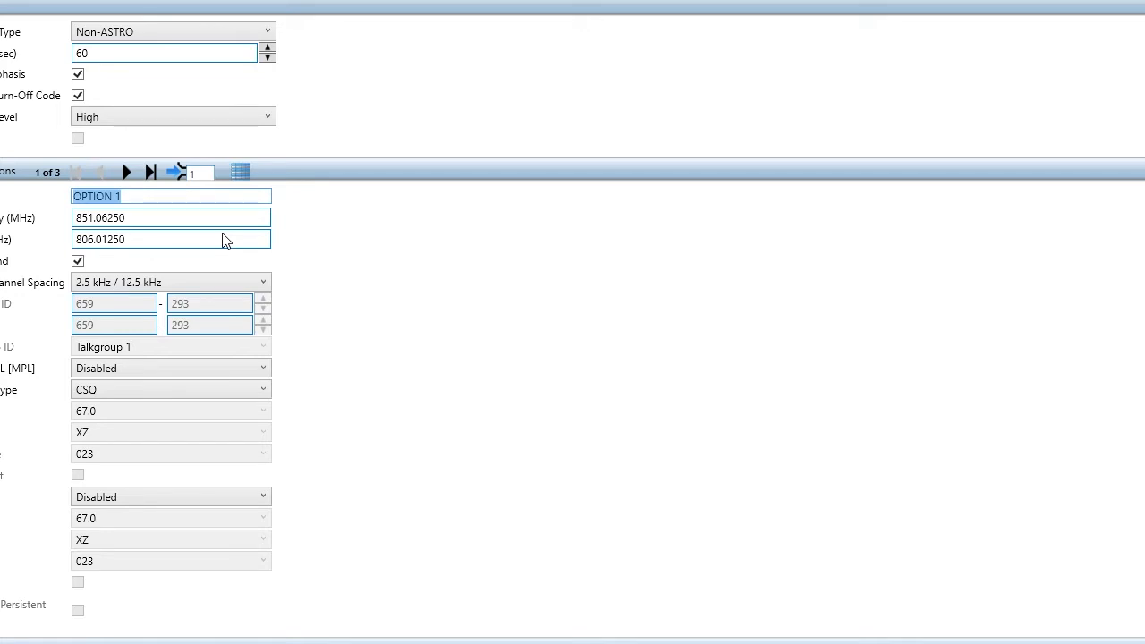
{"action": "type", "text": "Region"}
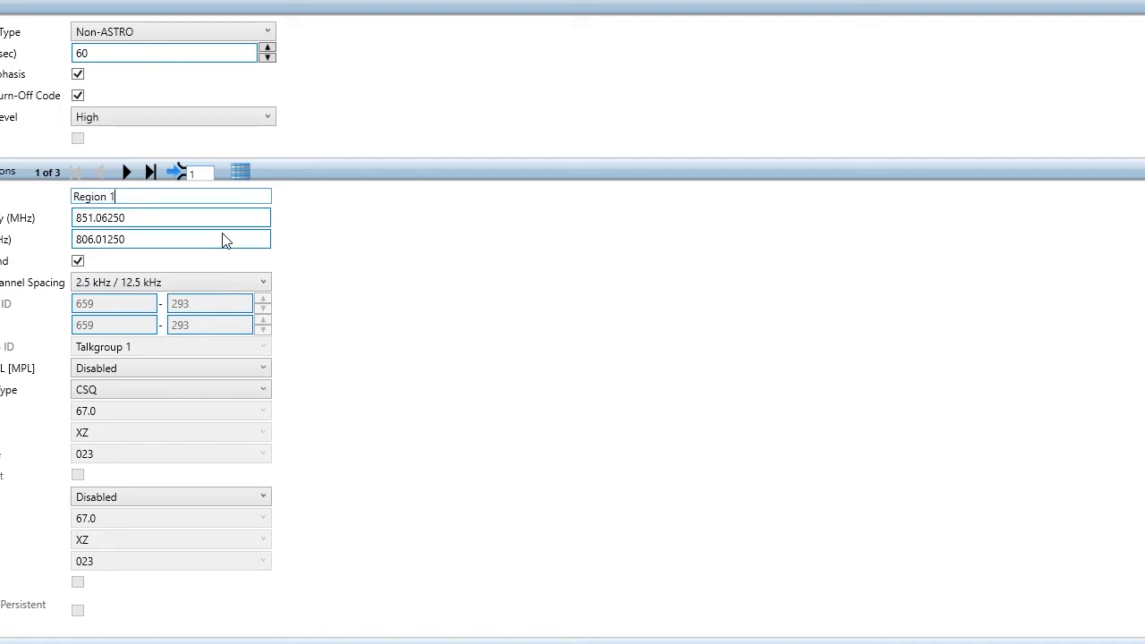
- Set both the receive and transmit frequencies of Region 1 to 154.25 MHz
{"action": "left_click", "coordinate": [130, 223]}
{"action": "left_click_drag", "start_coordinate": [130, 223], "coordinate": [75, 235]}
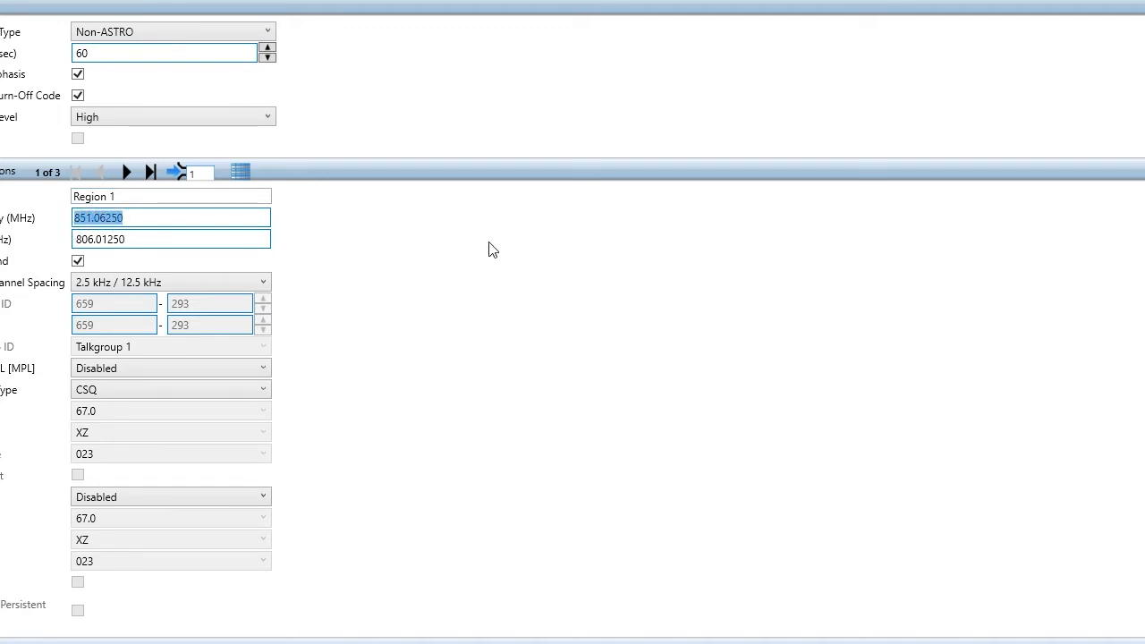
{"action": "key", "text": "BackSpace"}
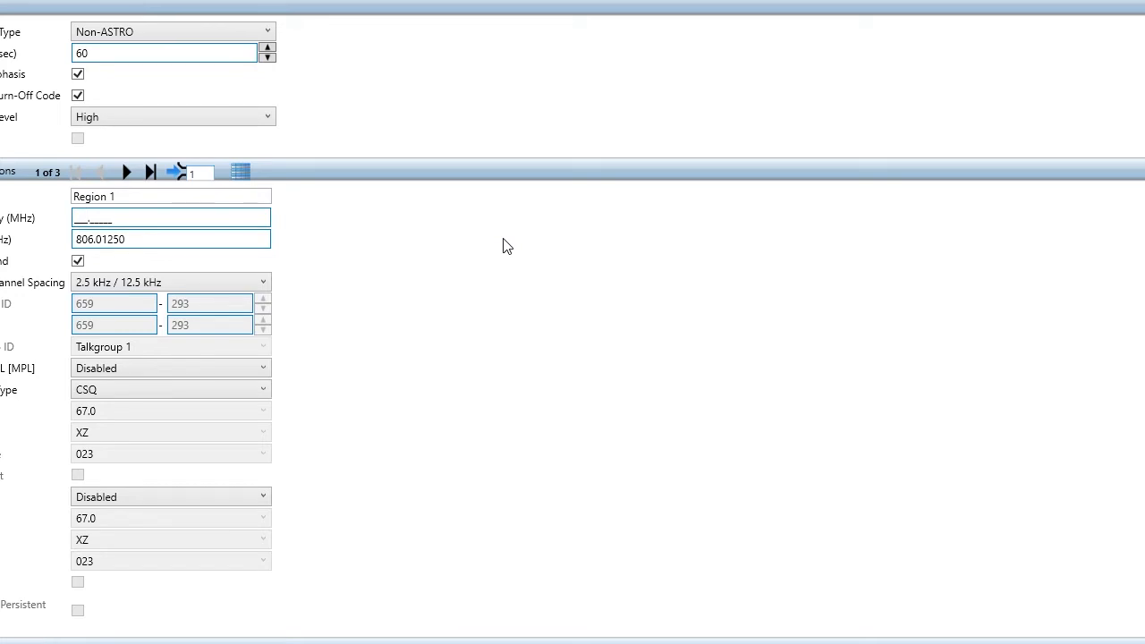
{"action": "type", "text": "154.25"}
{"action": "left_click", "coordinate": [143, 235]}
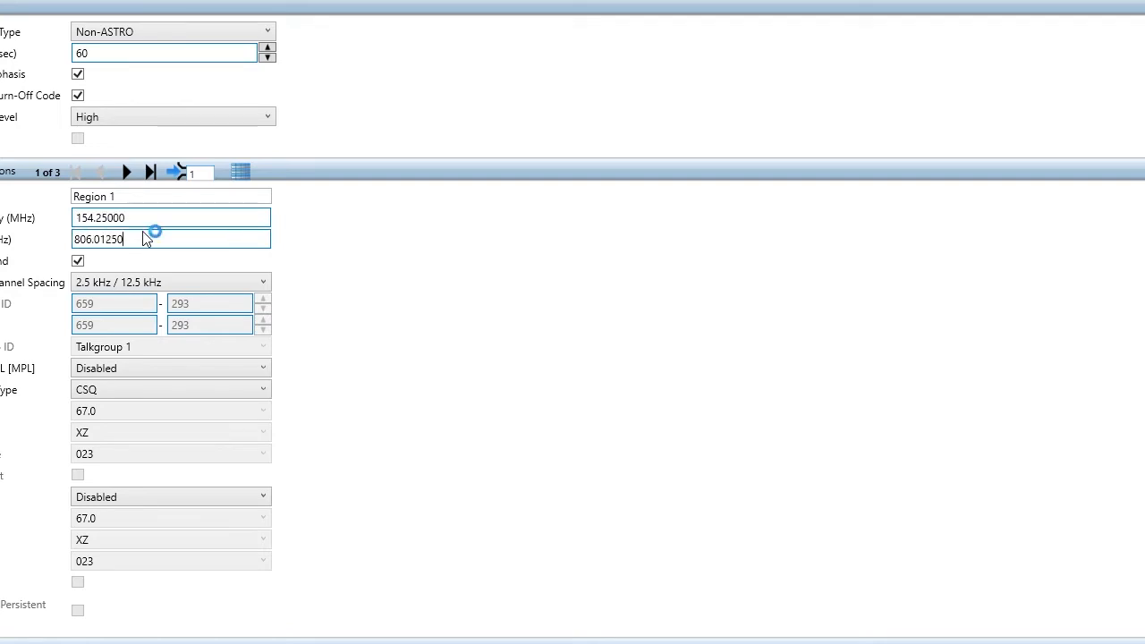
{"action": "left_click_drag", "start_coordinate": [140, 247], "coordinate": [76, 246]}
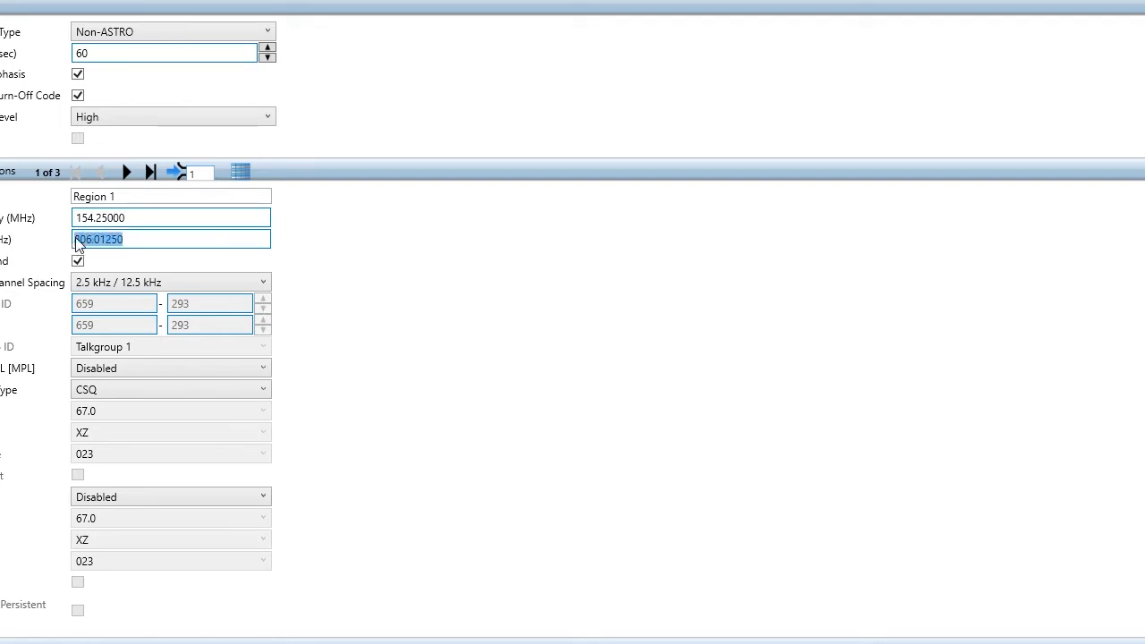
{"action": "type", "text": "154.25"}
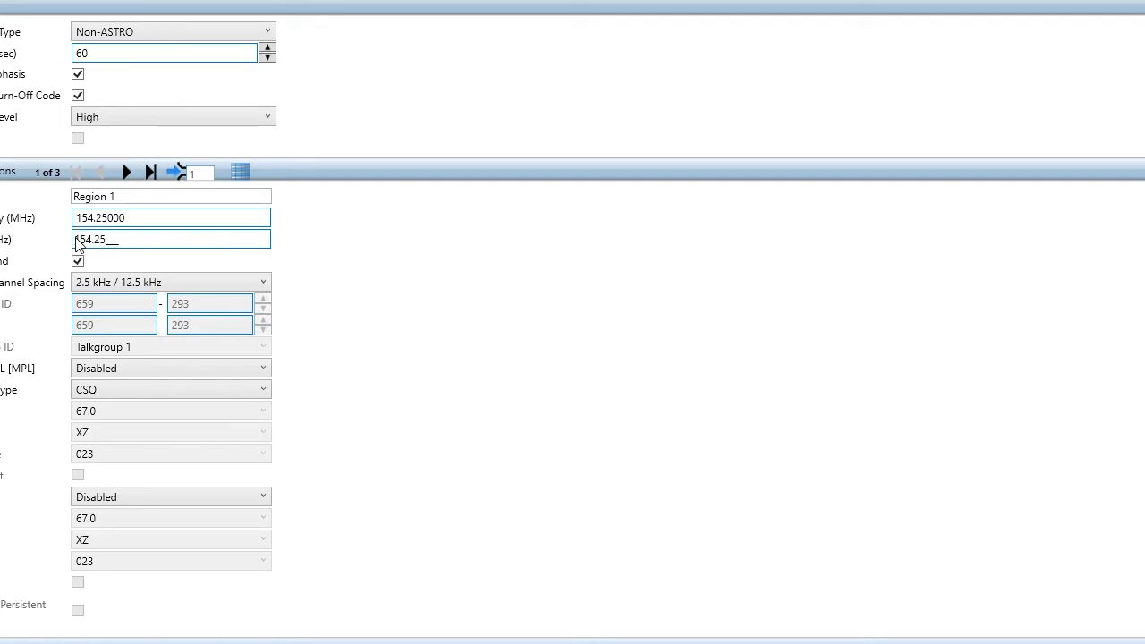
{"action": "type", "text": "000"}
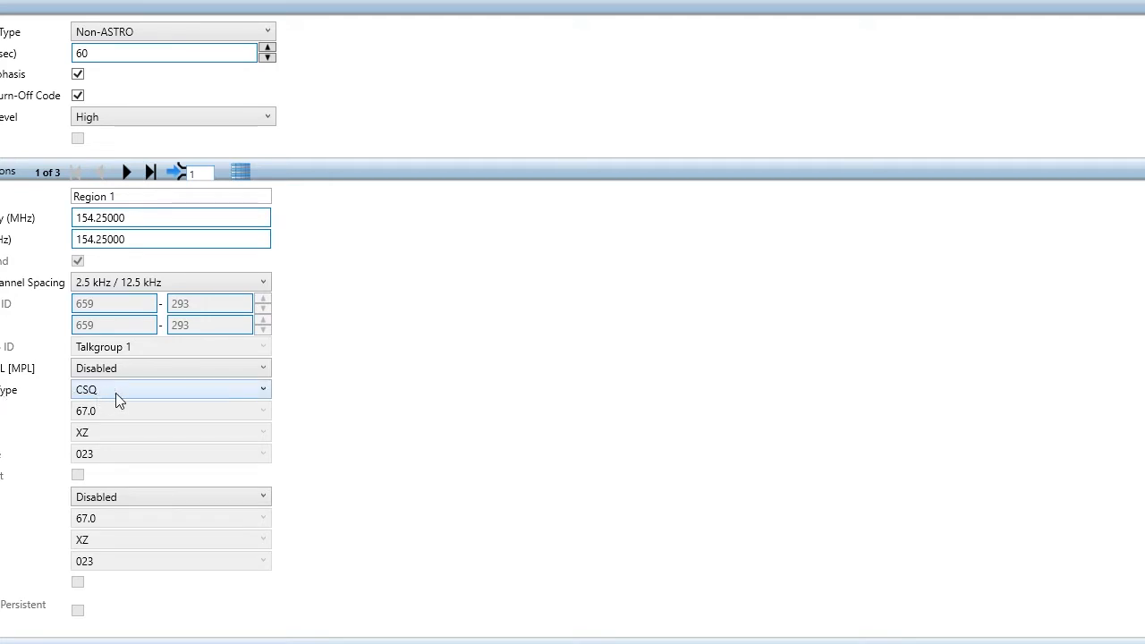
- Review the available receive and transmit squelch types for Region 1
{"action": "left_click", "coordinate": [261, 390]}
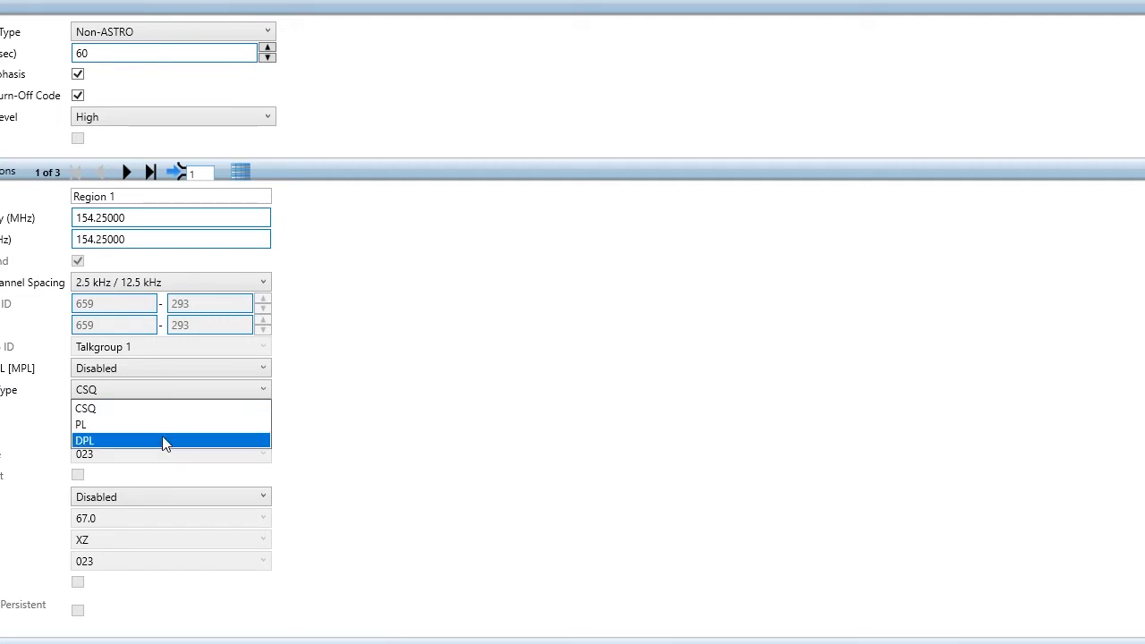
{"action": "left_click", "coordinate": [364, 336]}
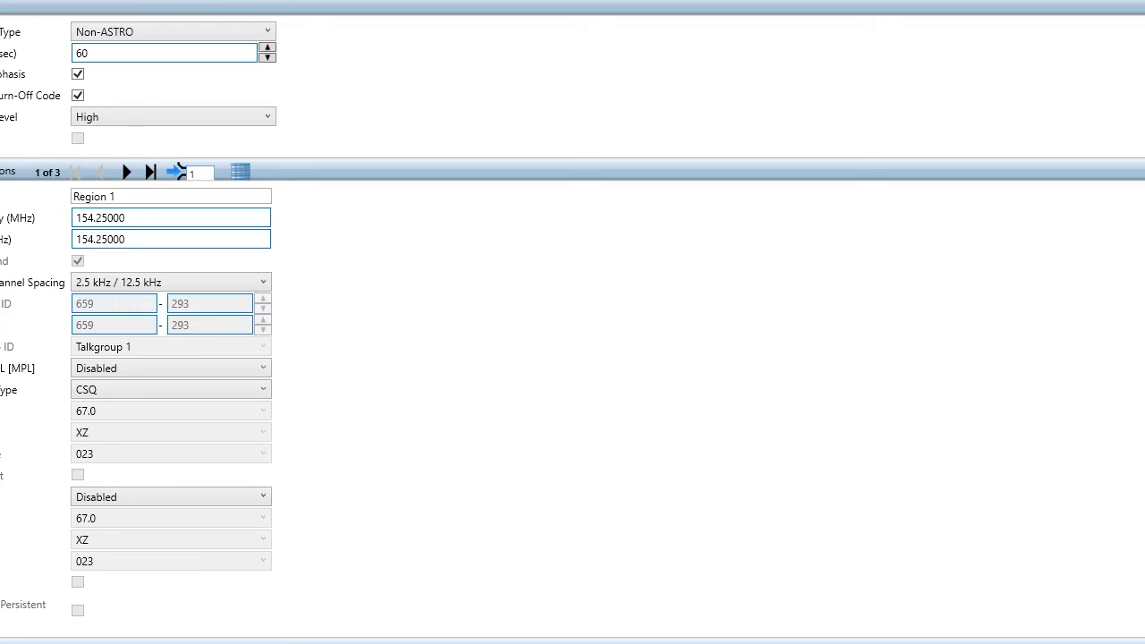
{"action": "left_click", "coordinate": [269, 500]}
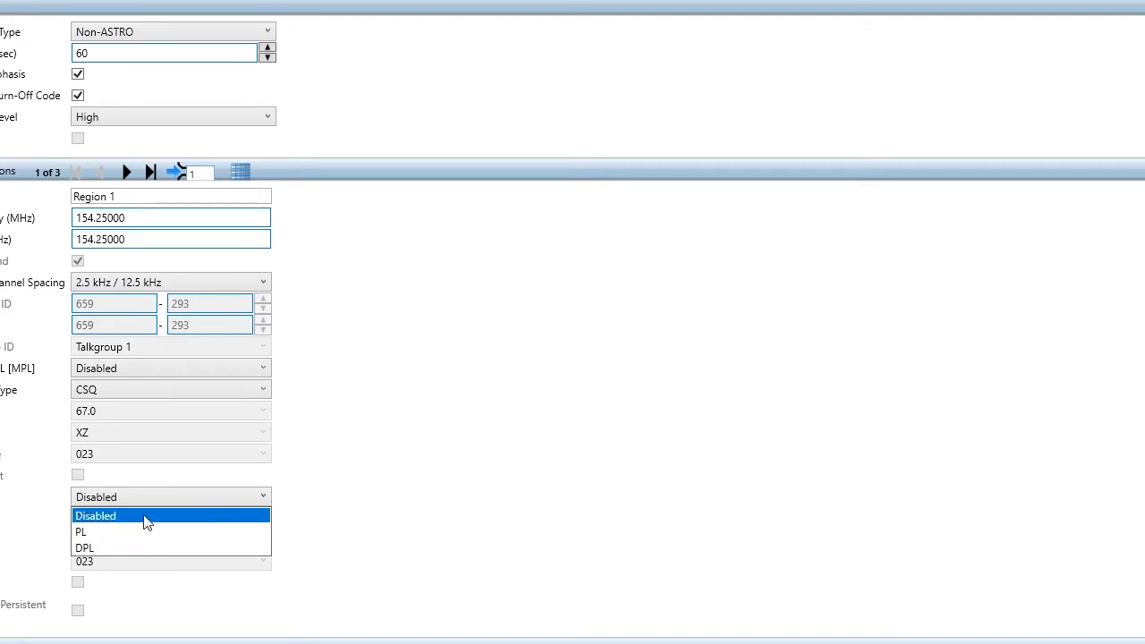
{"action": "left_click", "coordinate": [306, 501]}
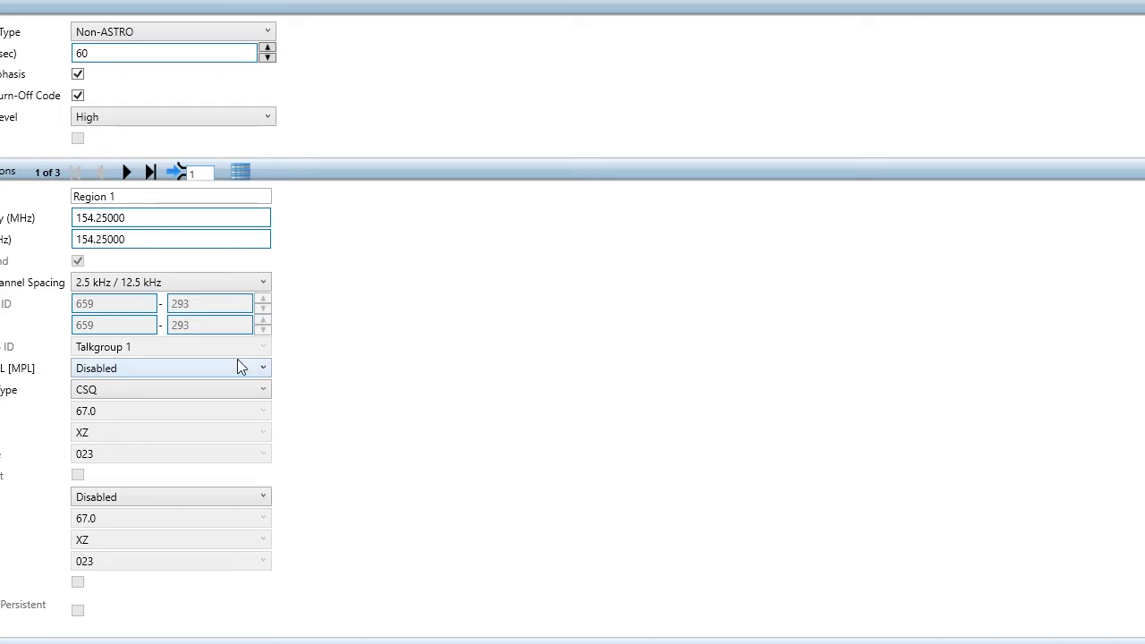
- Go to the second frequency option and rename it as Dispatch
{"action": "left_click", "coordinate": [126, 172]}
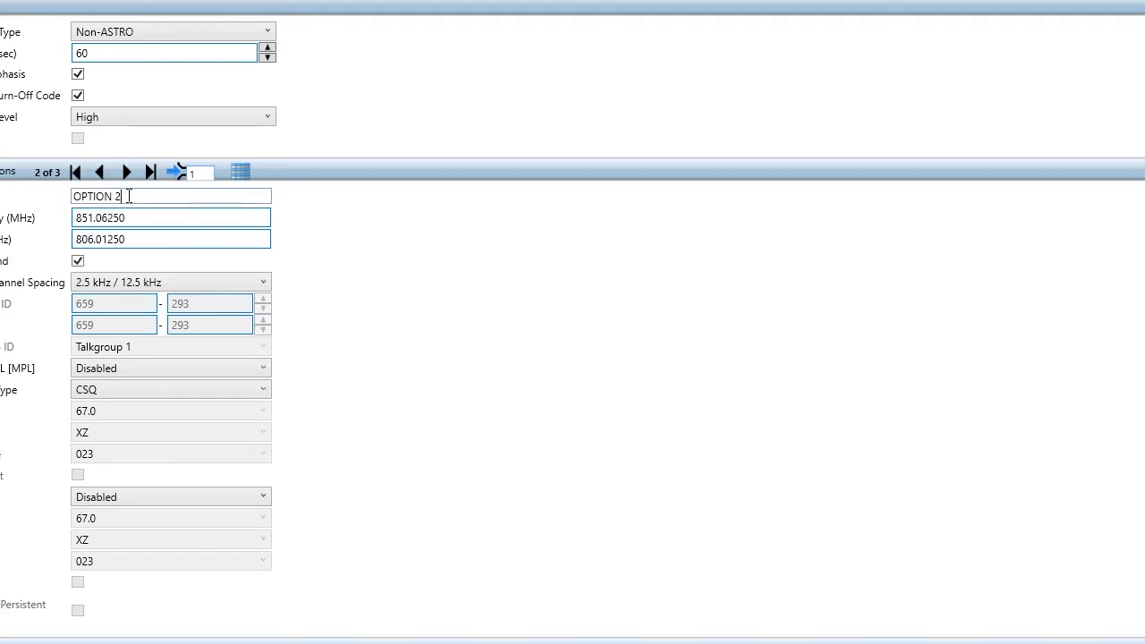
{"action": "left_click_drag", "start_coordinate": [123, 196], "coordinate": [71, 201]}
{"action": "type", "text": "Dispatch"}
- Set the Dispatch receive frequency to 162.75 MHz and its transmit frequency to 154.25 MHz
{"action": "double_click", "coordinate": [98, 222]}
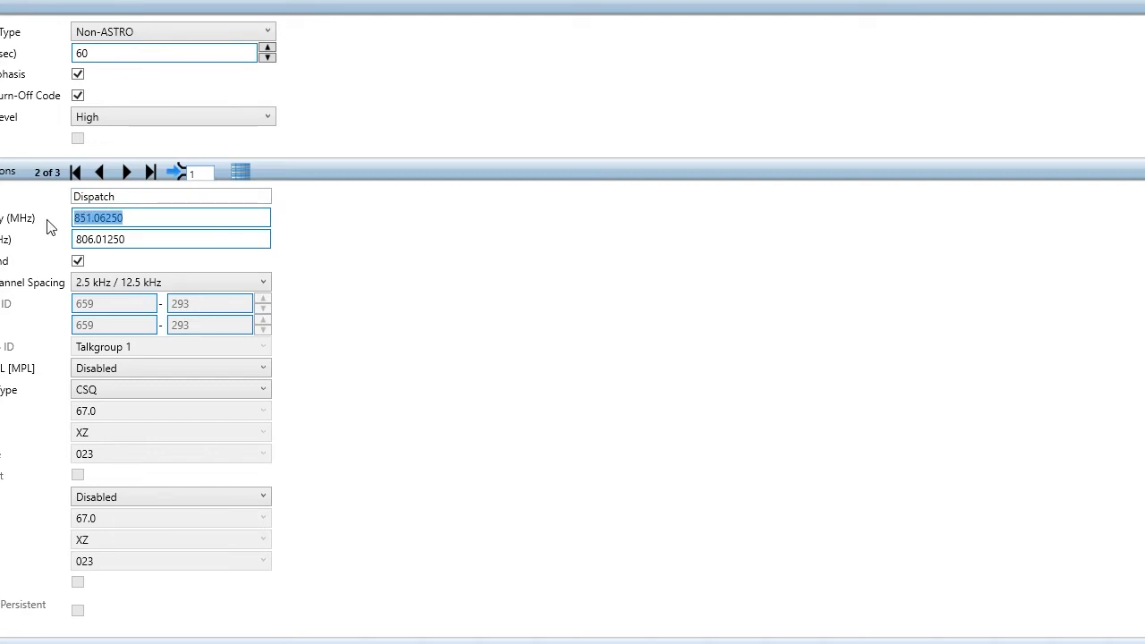
{"action": "type", "text": "162.75"}
{"action": "left_click_drag", "start_coordinate": [141, 238], "coordinate": [79, 239]}
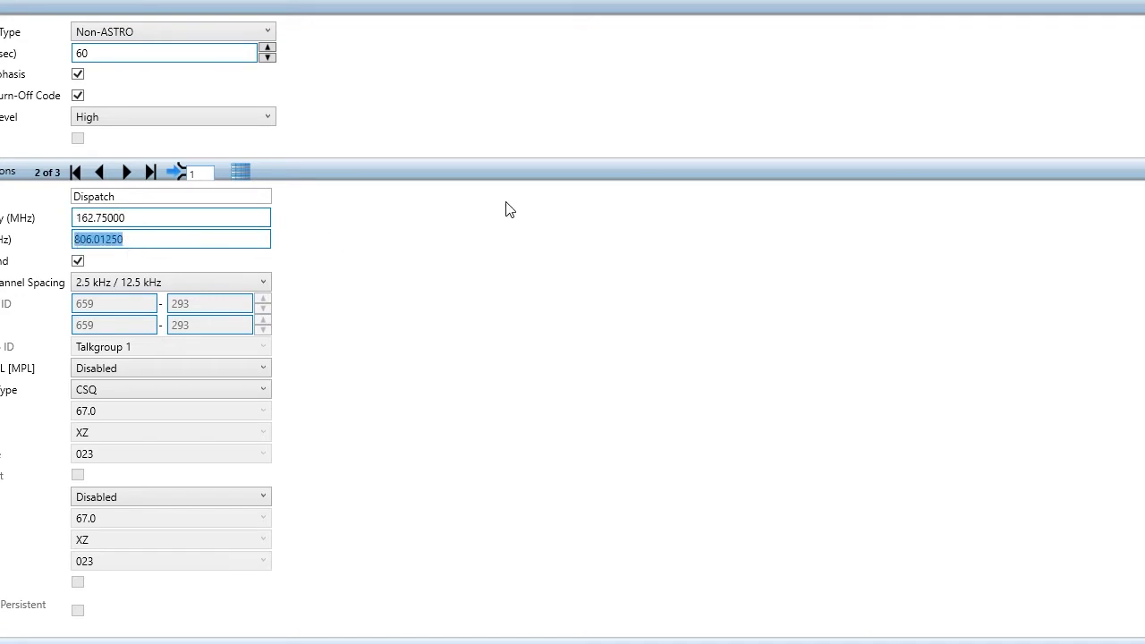
{"action": "type", "text": "154.25"}
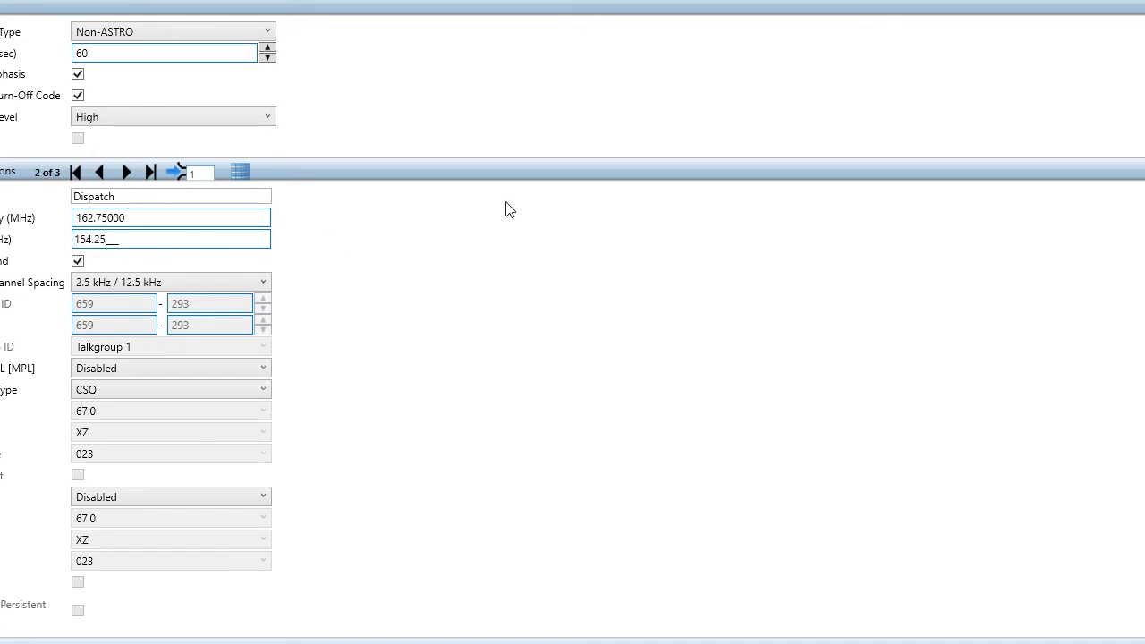
- Turn off Direct / Talkaround for Dispatch and set its receive squelch type to PL
{"action": "left_click", "coordinate": [378, 339]}
{"action": "left_click", "coordinate": [265, 389]}
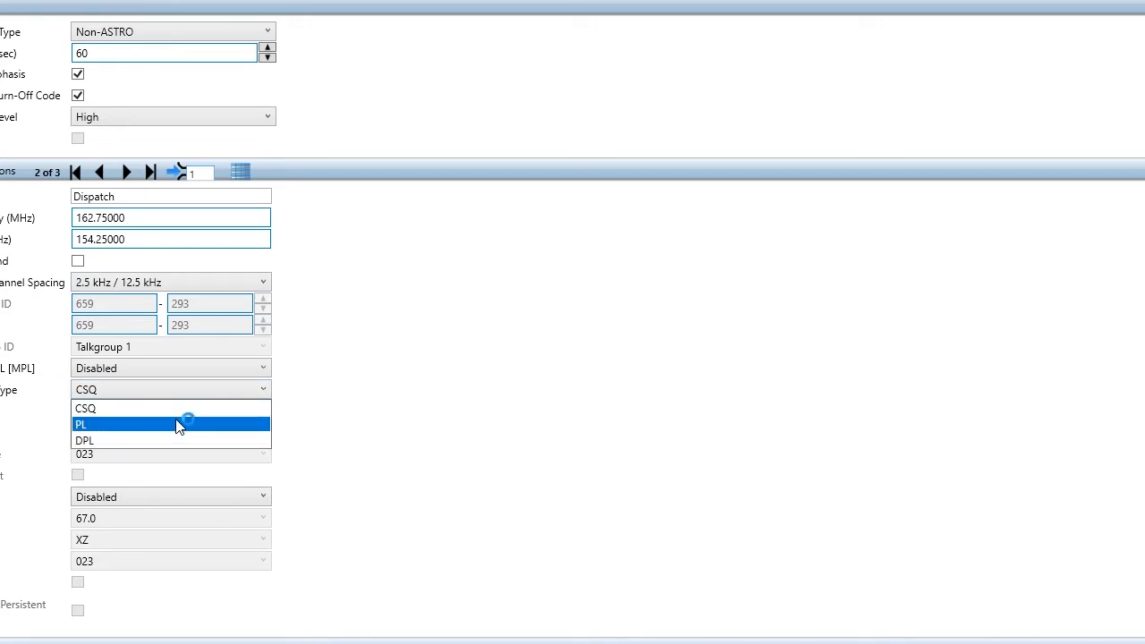
{"action": "left_click", "coordinate": [178, 424]}
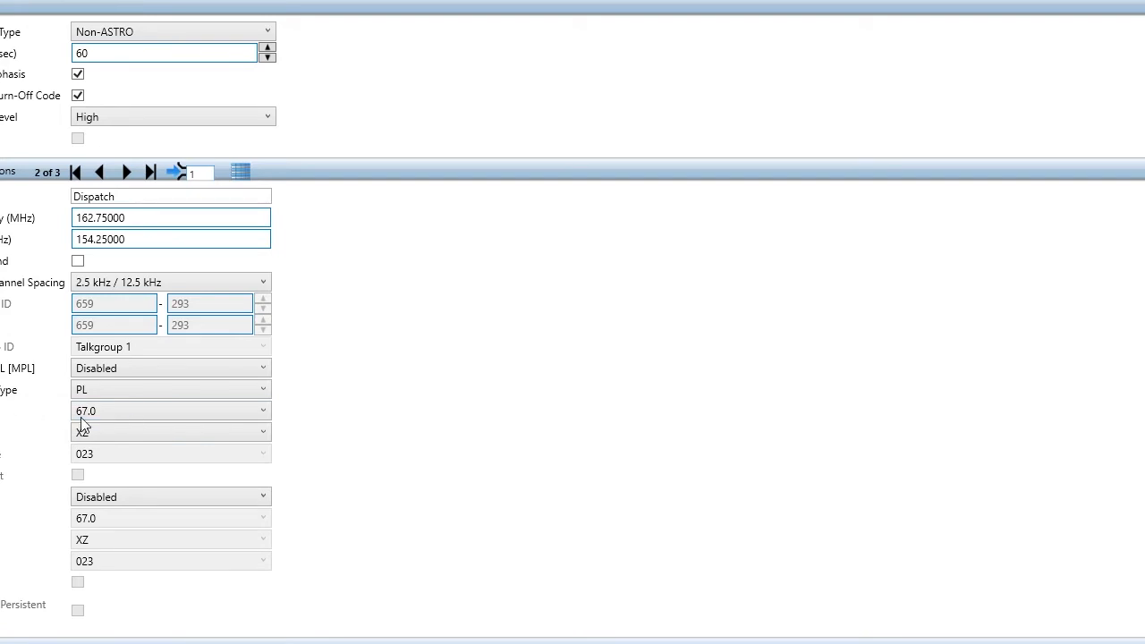
- Set the receive PL frequency of the Dispatch option to 192.8
{"action": "left_click", "coordinate": [268, 412]}
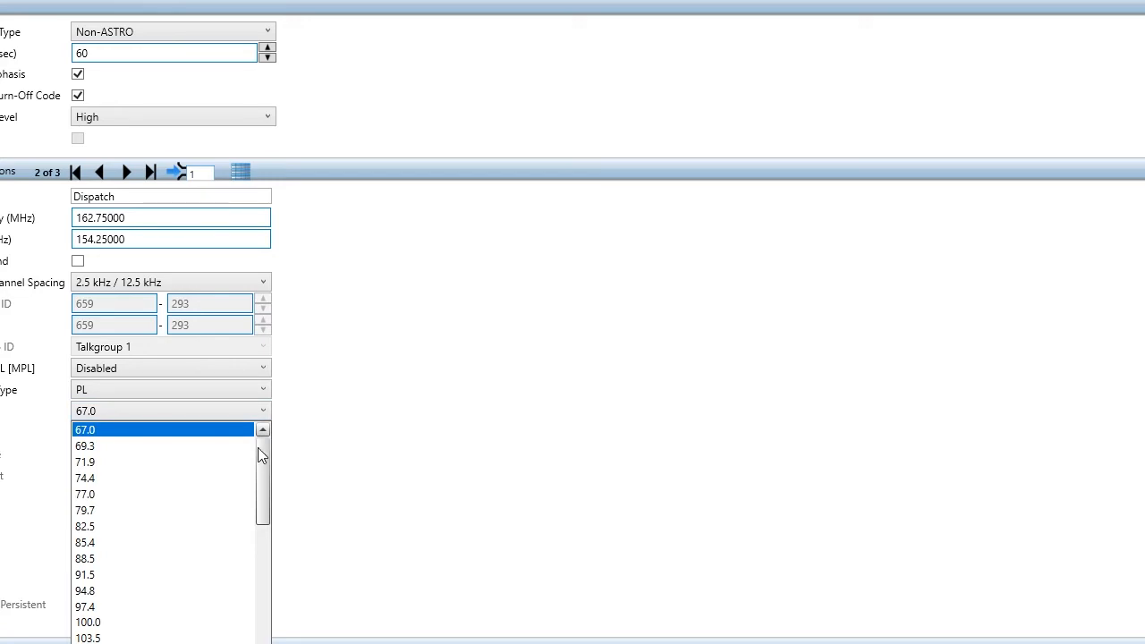
{"action": "left_click_drag", "start_coordinate": [260, 455], "coordinate": [263, 519]}
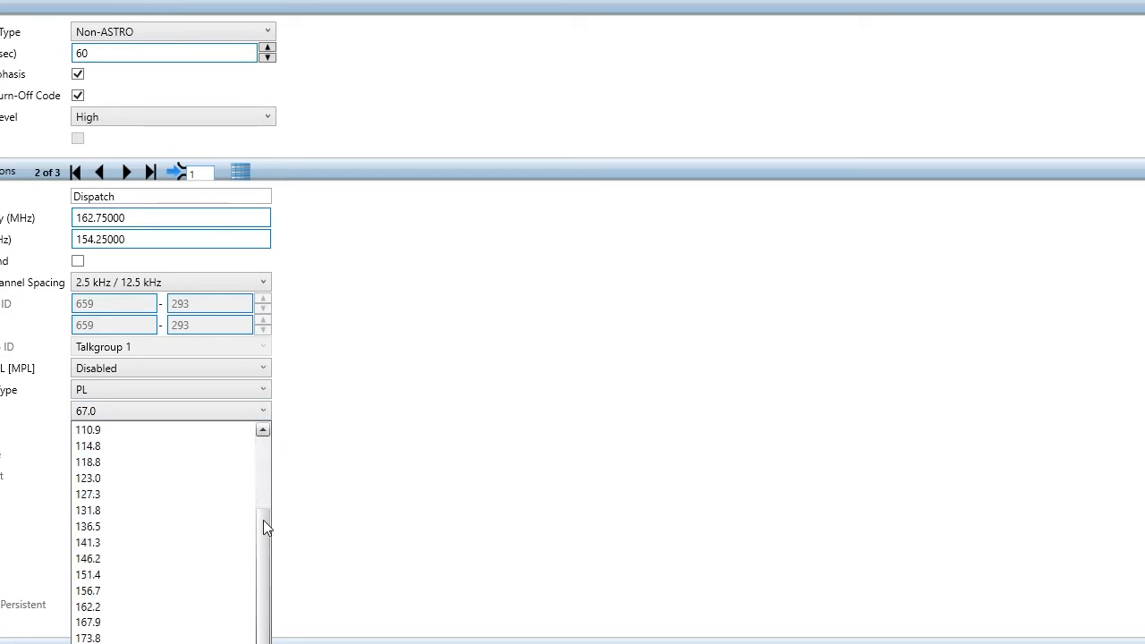
{"action": "left_click", "coordinate": [90, 643]}
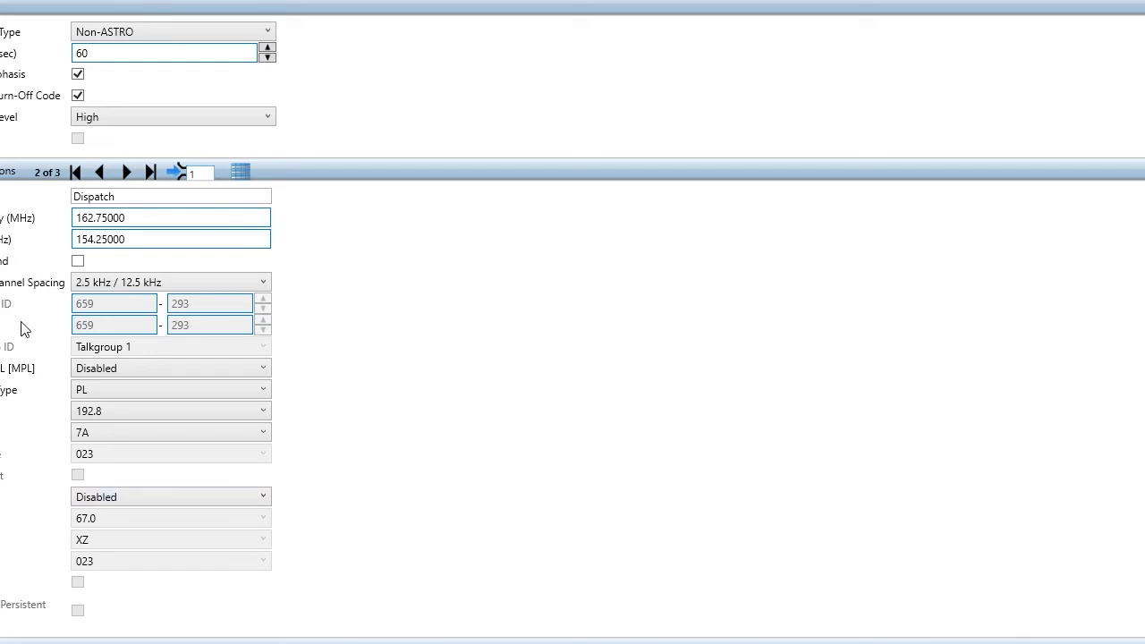
- Set the transmit squelch type of Dispatch to PL with a transmit PL frequency of 192.8
{"action": "left_click", "coordinate": [262, 496]}
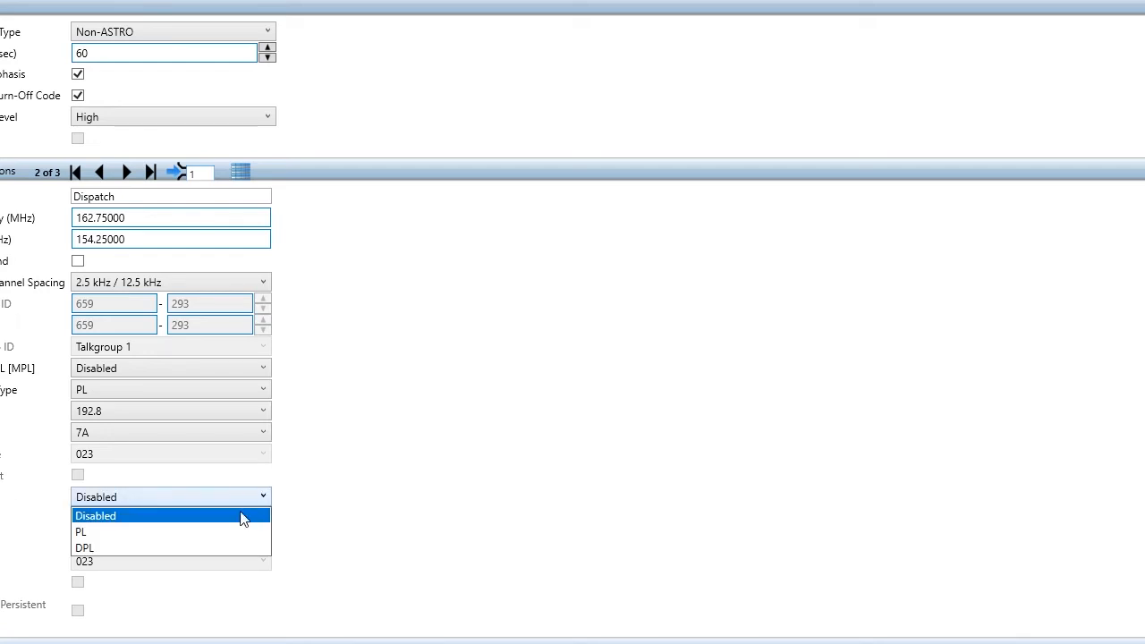
{"action": "left_click", "coordinate": [193, 541]}
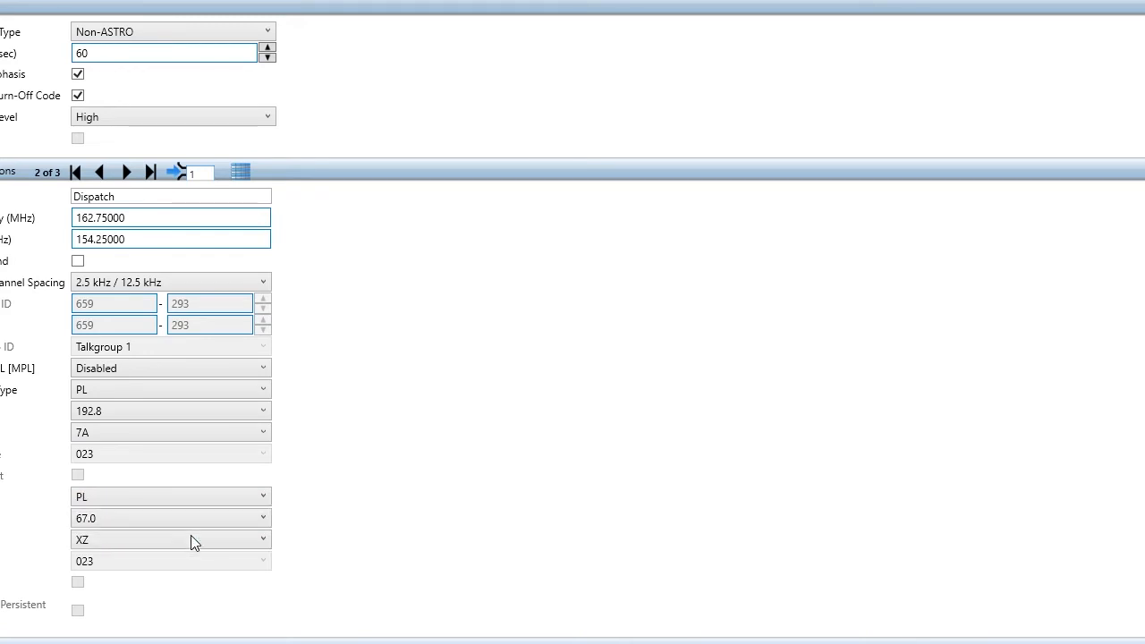
{"action": "left_click", "coordinate": [266, 521]}
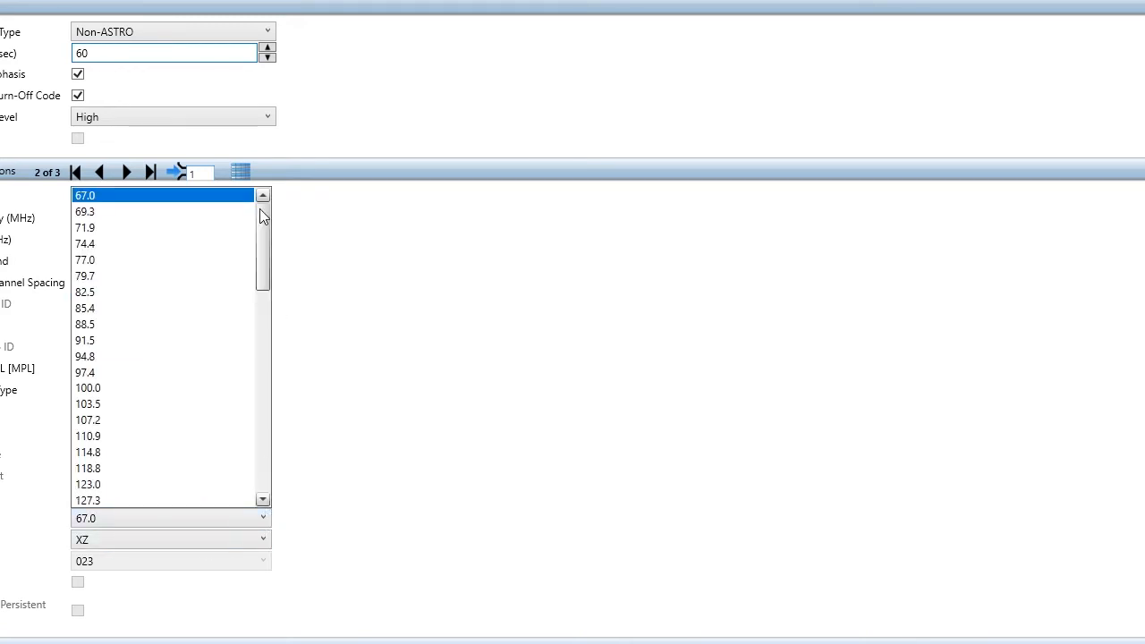
{"action": "scroll", "coordinate": [259, 212], "scroll_direction": "down", "scroll_amount": 1}
{"action": "scroll", "coordinate": [271, 312], "scroll_direction": "down", "scroll_amount": 6}
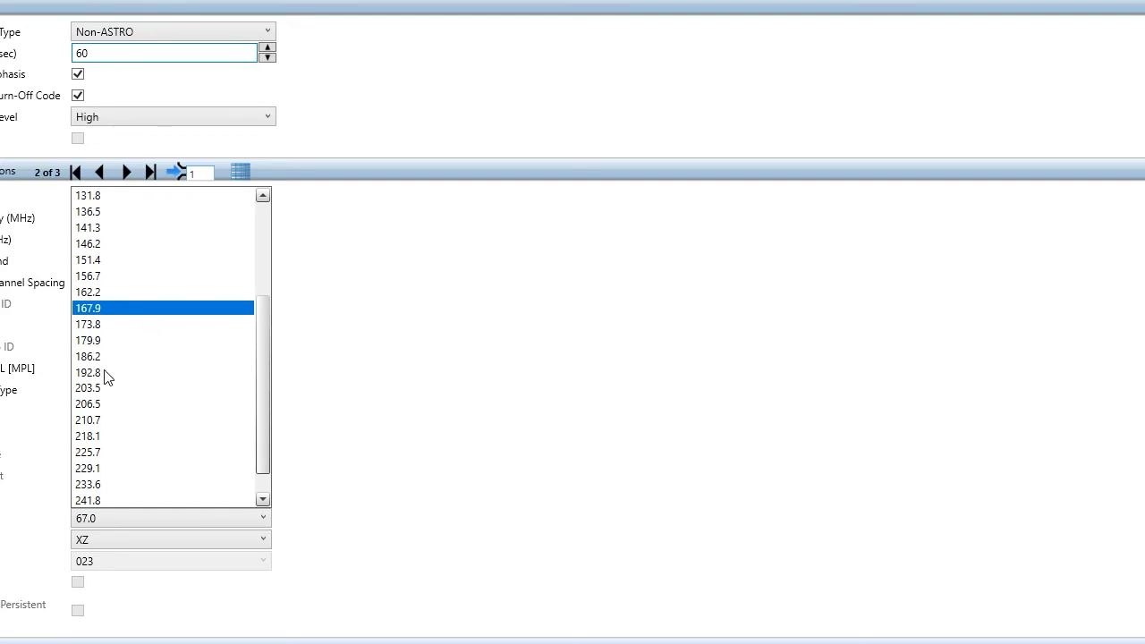
{"action": "left_click", "coordinate": [104, 372]}
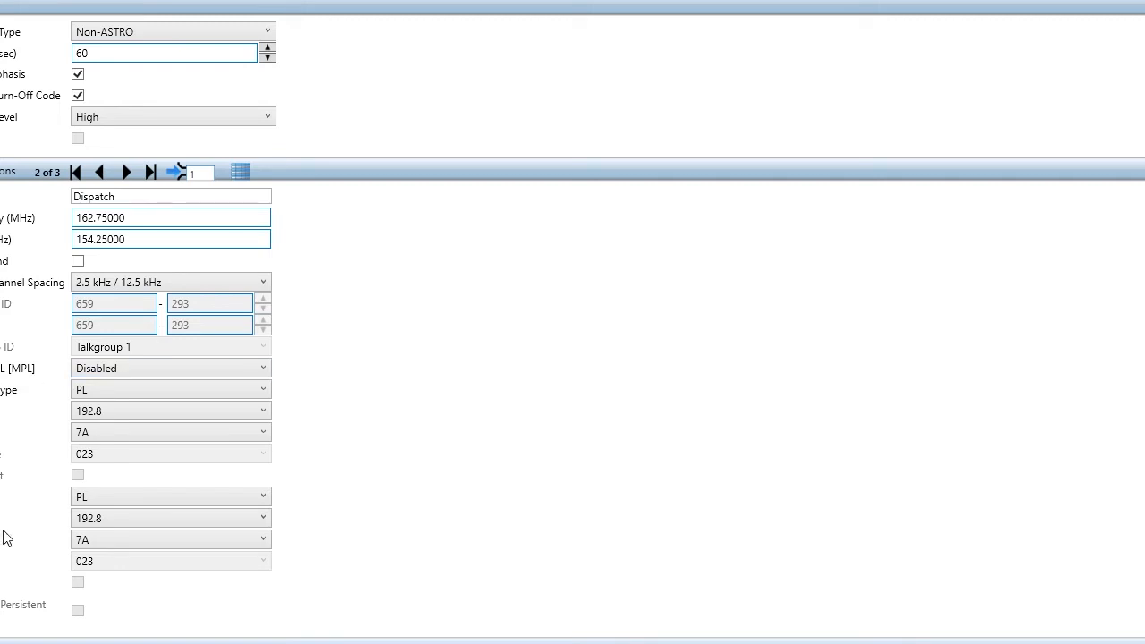
- Go to the third frequency option and rename it as Red 1
{"action": "left_click", "coordinate": [130, 173]}
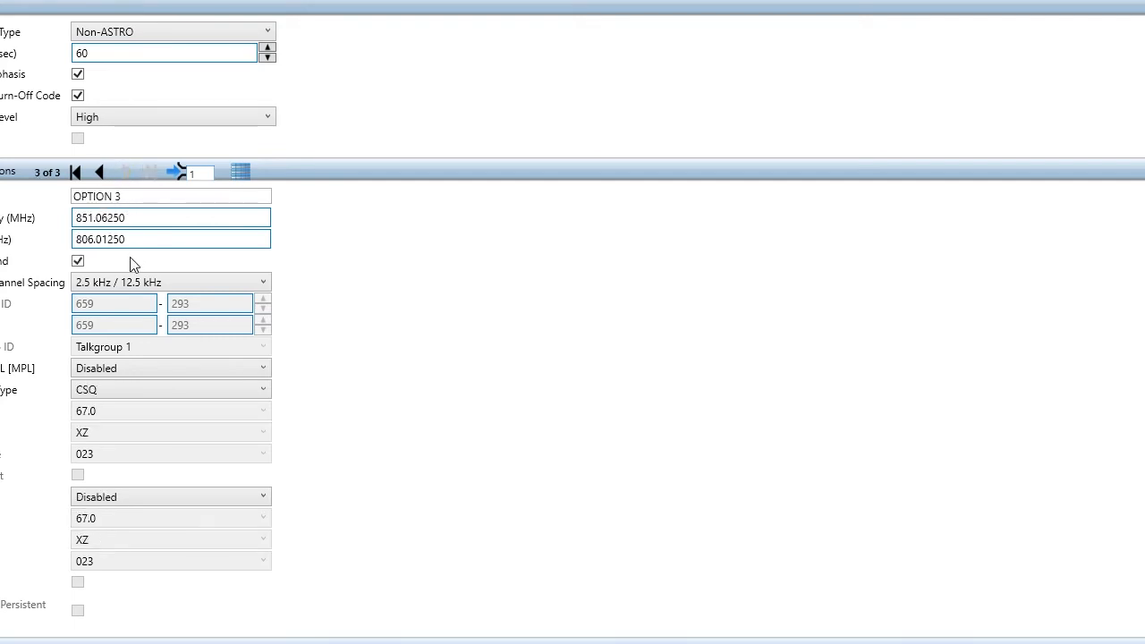
{"action": "left_click", "coordinate": [138, 195]}
{"action": "left_click_drag", "start_coordinate": [138, 195], "coordinate": [69, 196]}
{"action": "type", "text": "Red"}
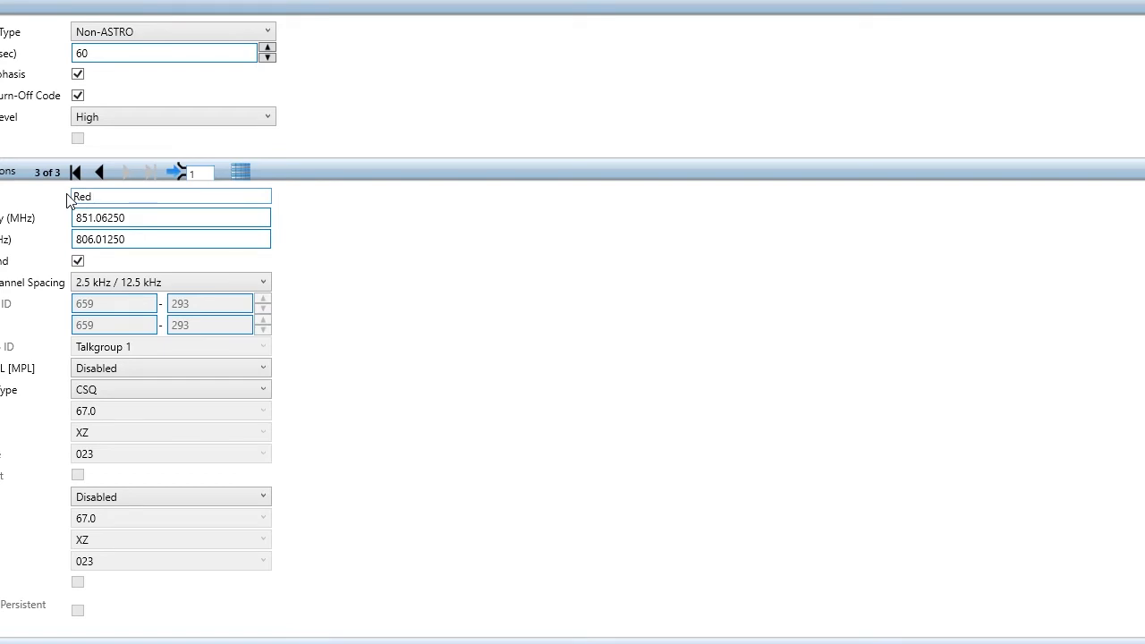
{"action": "type", "text": " 1"}
- Set both the receive and transmit frequencies of Red 1 to 420.00000 MHz
{"action": "left_click", "coordinate": [135, 218]}
{"action": "left_click_drag", "start_coordinate": [136, 218], "coordinate": [41, 215]}
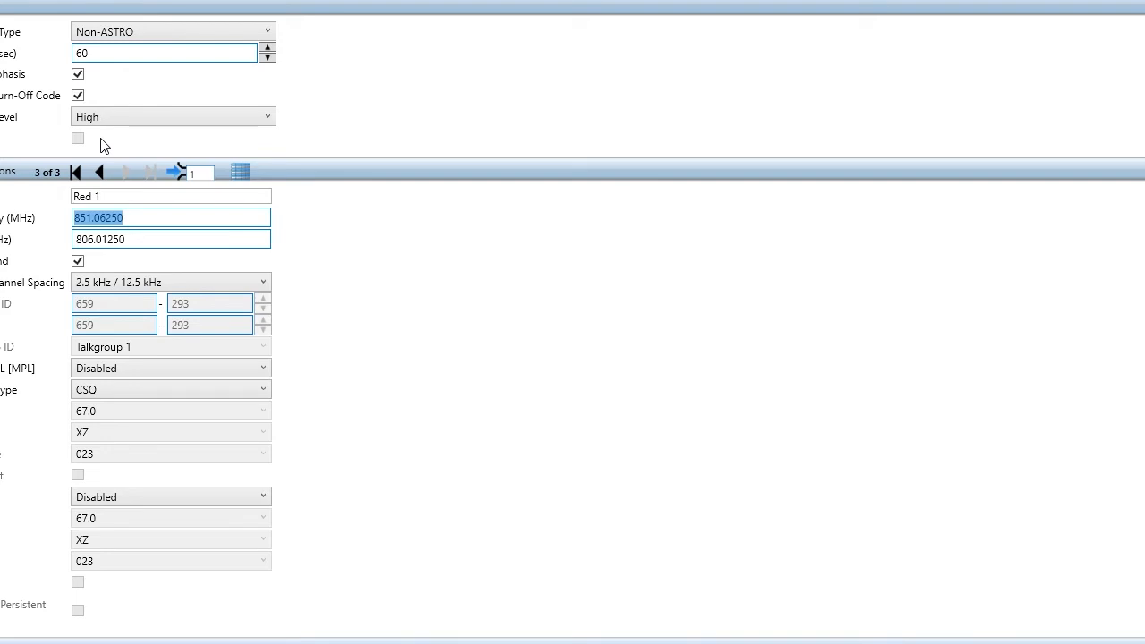
{"action": "type", "text": "420"}
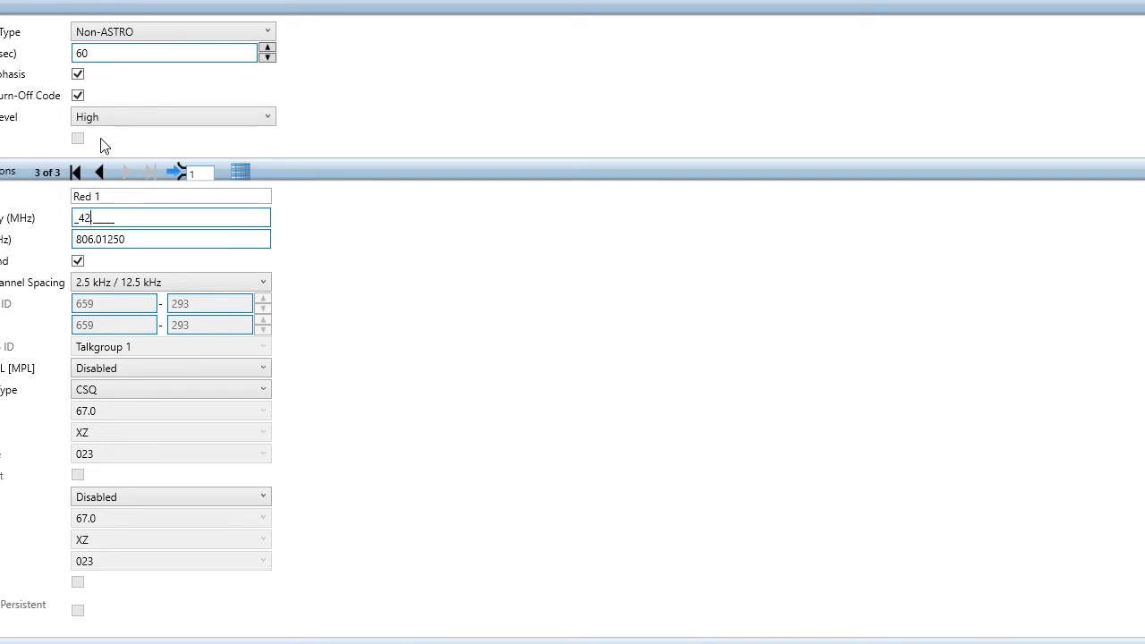
{"action": "type", "text": ".00"}
{"action": "left_click", "coordinate": [101, 239]}
{"action": "left_click_drag", "start_coordinate": [124, 239], "coordinate": [99, 240]}
{"action": "key", "text": "BackSpace"}
{"action": "key", "text": "BackSpace"}
{"action": "key", "text": "BackSpace"}
{"action": "key", "text": "BackSpace"}
{"action": "key", "text": "BackSpace"}
{"action": "key", "text": "BackSpace"}
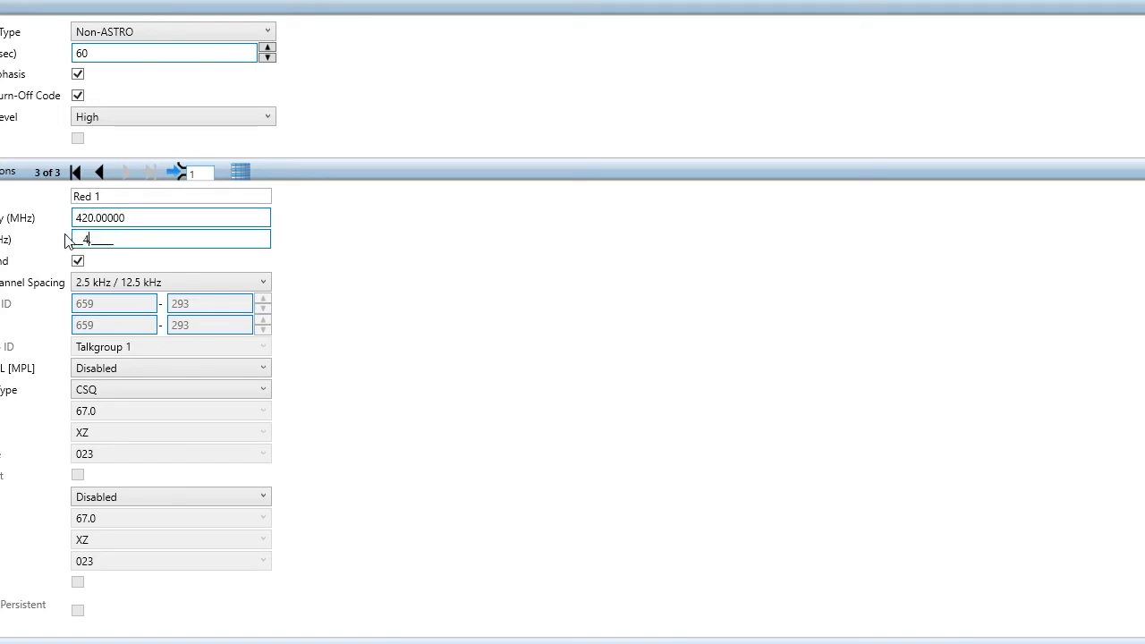
{"action": "type", "text": "420.00000"}
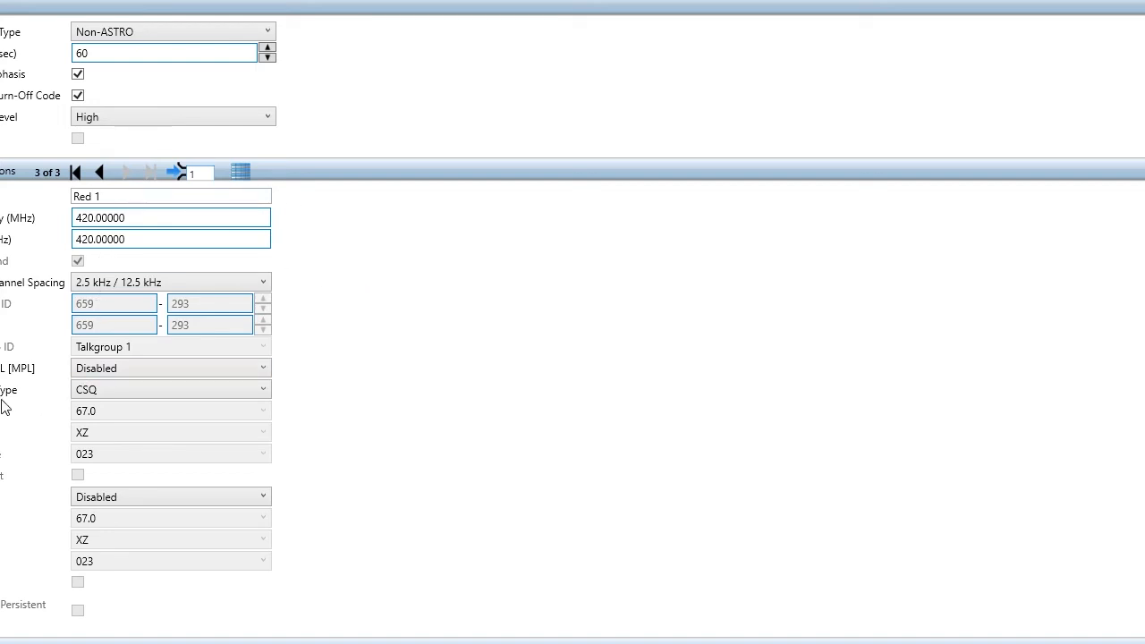
- Set the receive squelch type of Red 1 to DPL with receive DPL code 054
{"action": "left_click", "coordinate": [265, 391]}
{"action": "left_click", "coordinate": [188, 441]}
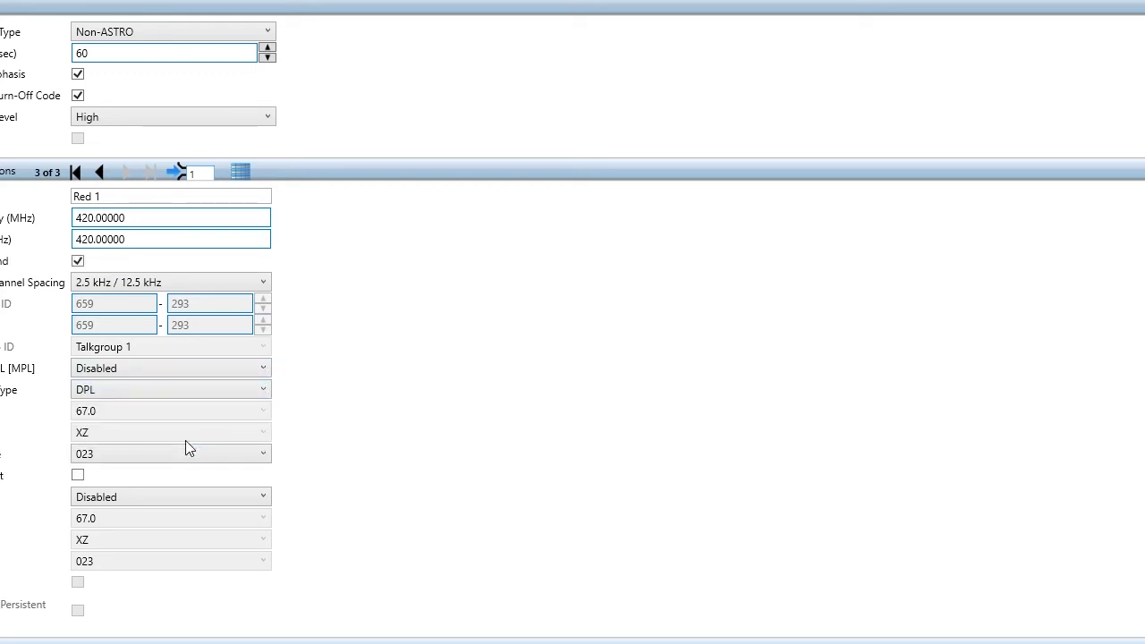
{"action": "left_click", "coordinate": [264, 456]}
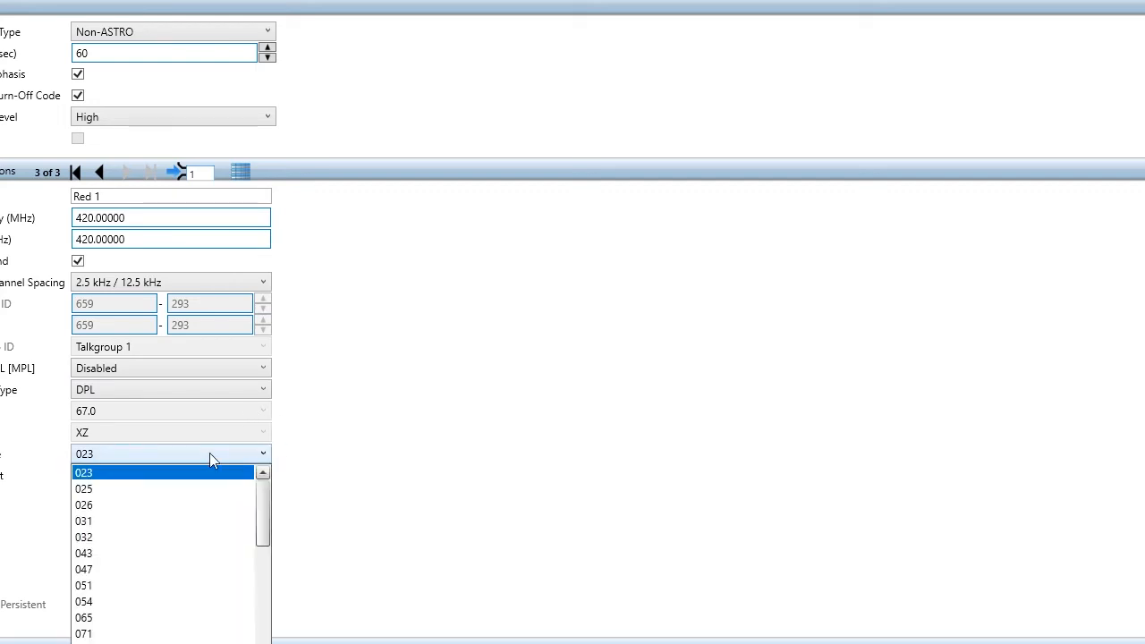
{"action": "left_click", "coordinate": [129, 604]}
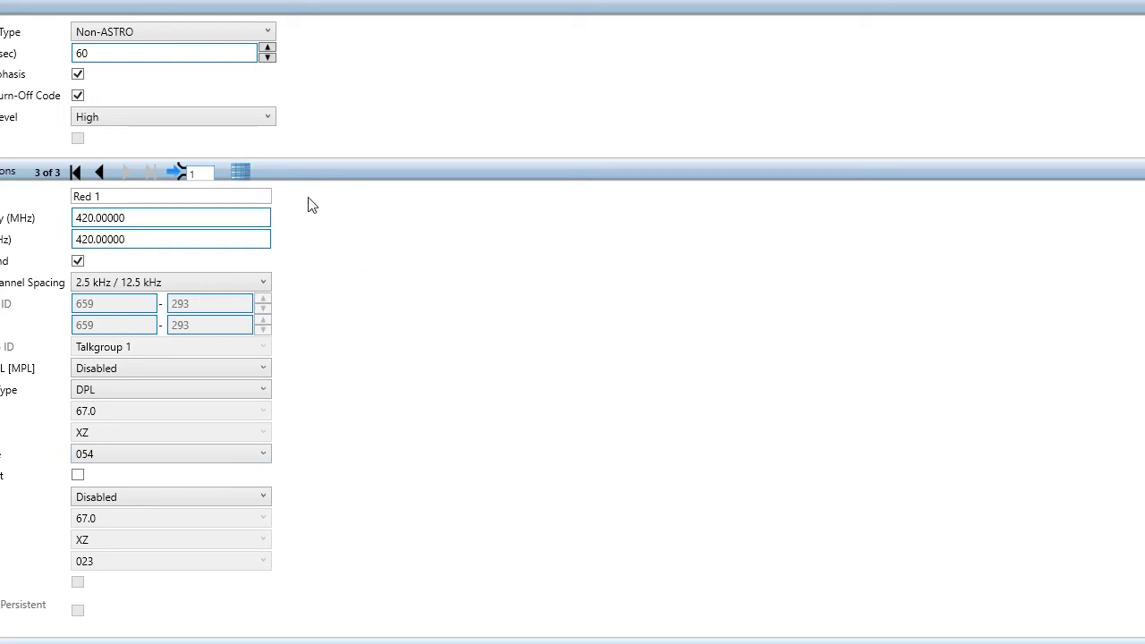
- Show the frequency options as a table and review the personality's remaining signaling, scan, emergency and secure settings
{"action": "left_click", "coordinate": [240, 171]}
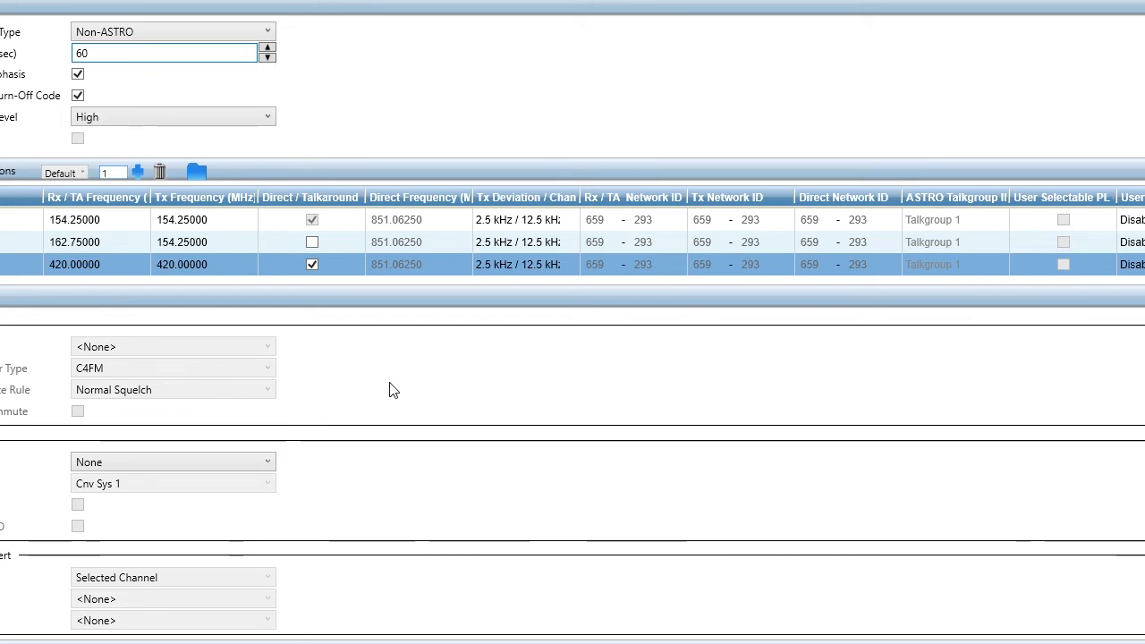
{"action": "scroll", "coordinate": [391, 389], "scroll_direction": "down", "scroll_amount": 4}
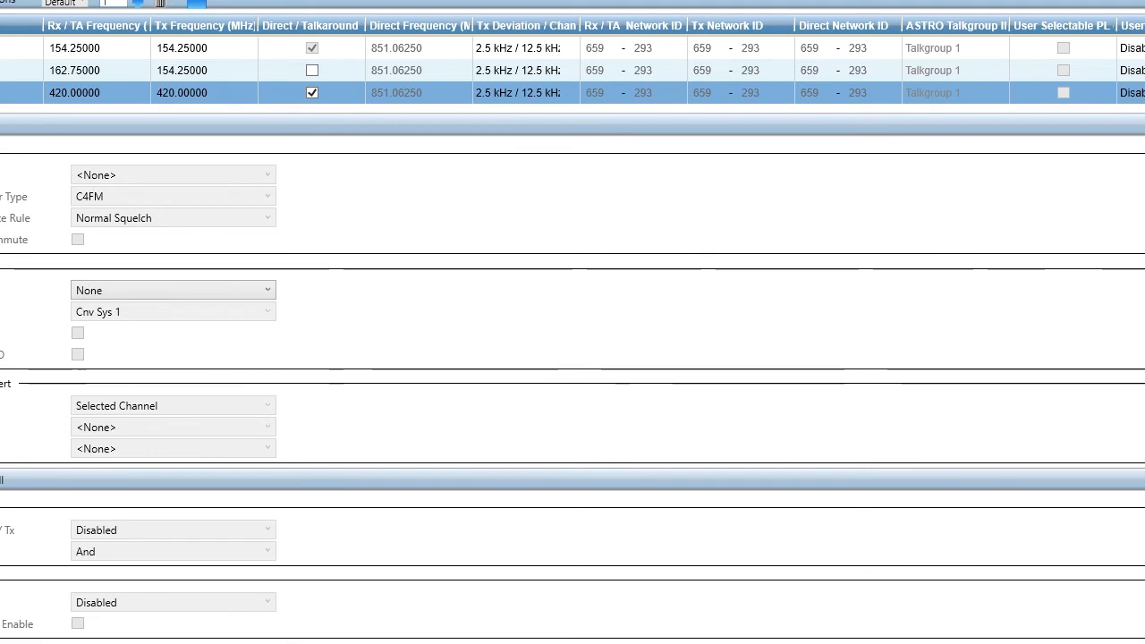
{"action": "scroll", "coordinate": [358, 283], "scroll_direction": "down", "scroll_amount": 5}
{"action": "scroll", "coordinate": [363, 355], "scroll_direction": "down", "scroll_amount": 6}
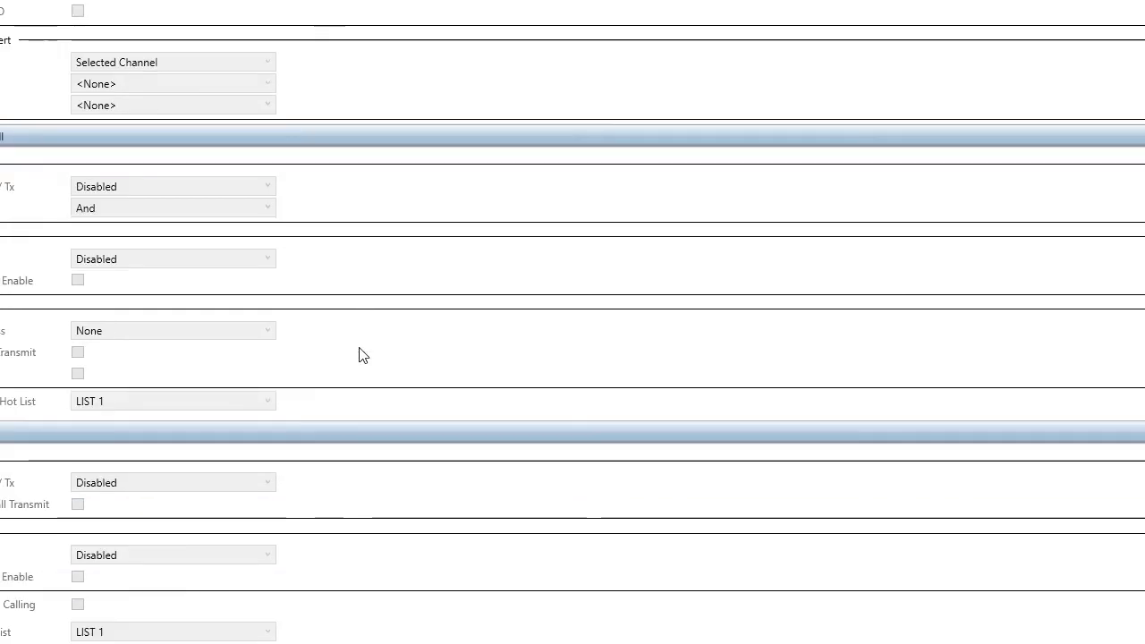
{"action": "scroll", "coordinate": [362, 355], "scroll_direction": "down", "scroll_amount": 7}
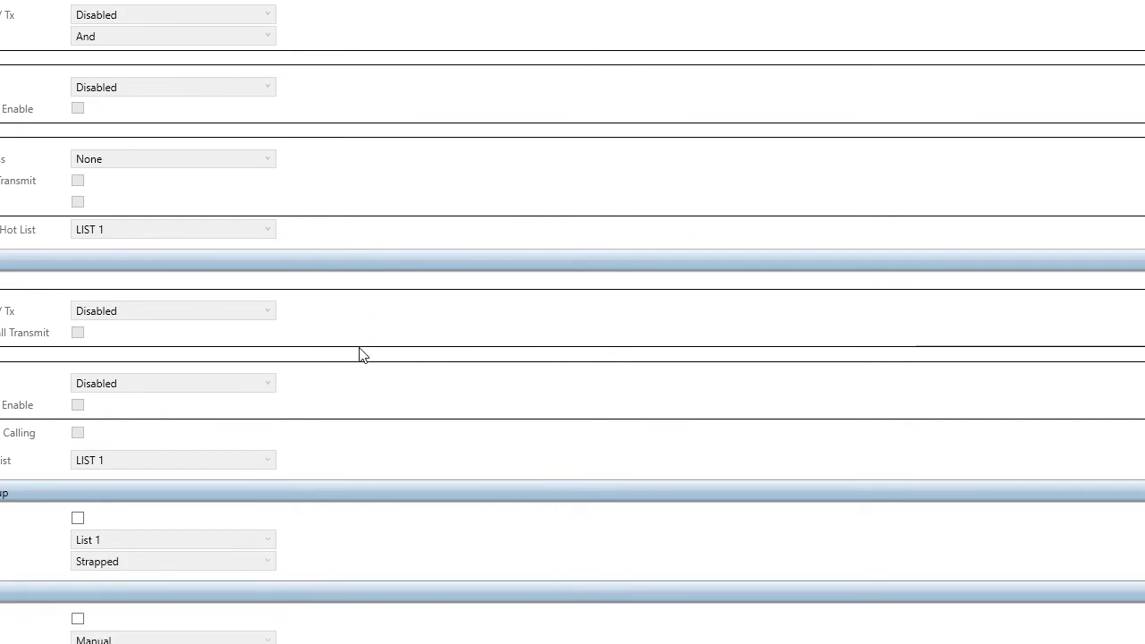
{"action": "scroll", "coordinate": [362, 352], "scroll_direction": "down", "scroll_amount": 7}
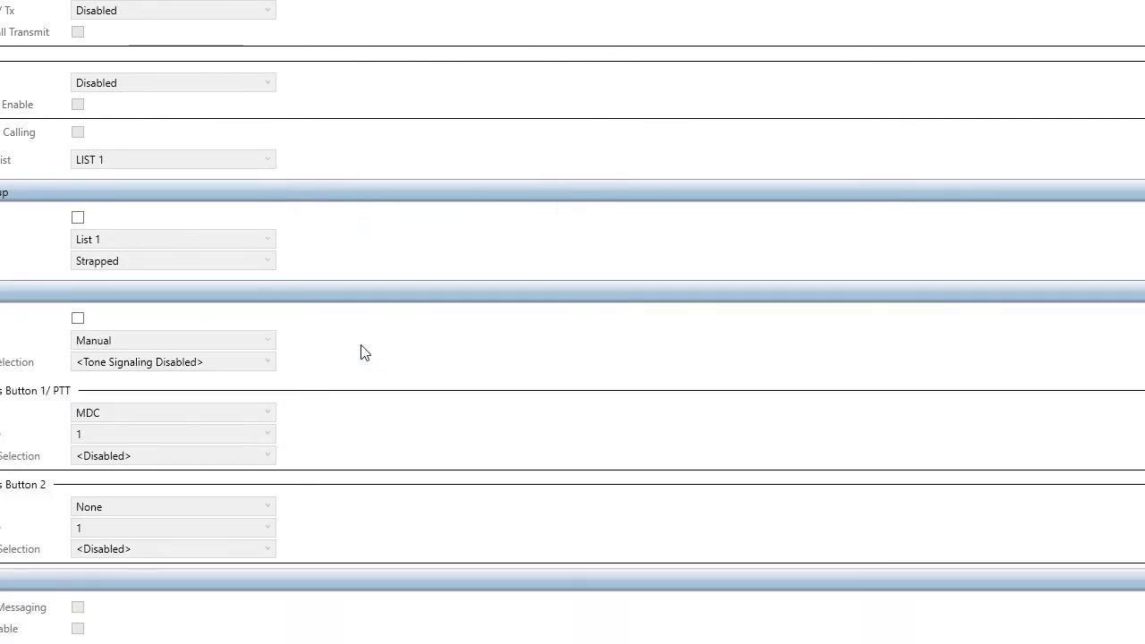
{"action": "scroll", "coordinate": [362, 353], "scroll_direction": "down", "scroll_amount": 4}
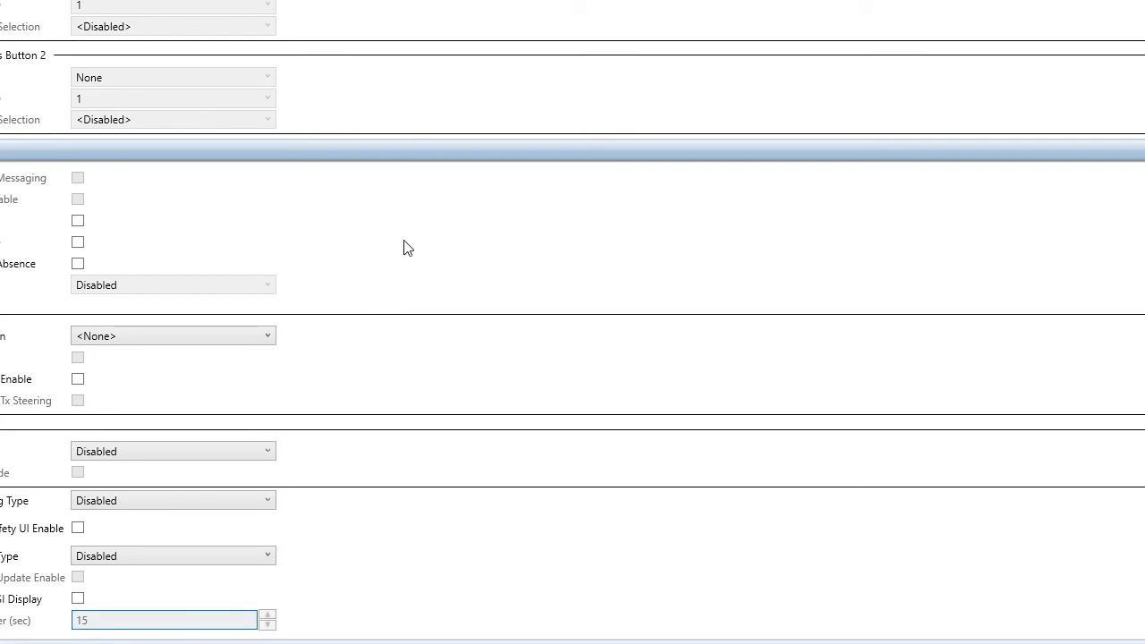
{"action": "scroll", "coordinate": [403, 248], "scroll_direction": "down", "scroll_amount": 5}
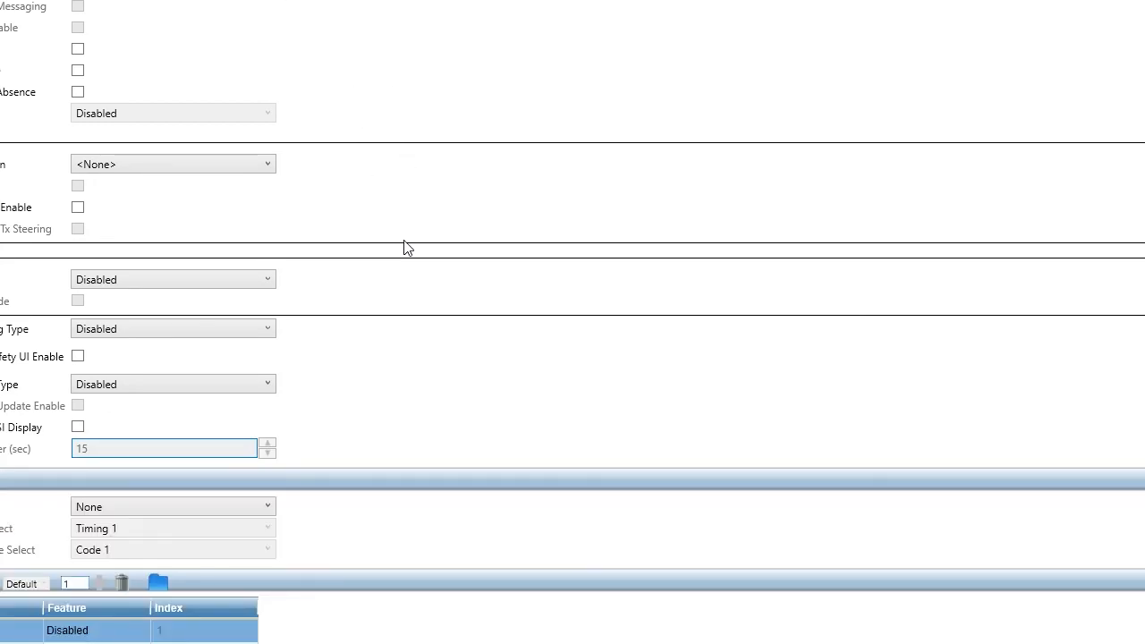
{"action": "scroll", "coordinate": [403, 248], "scroll_direction": "down", "scroll_amount": 2}
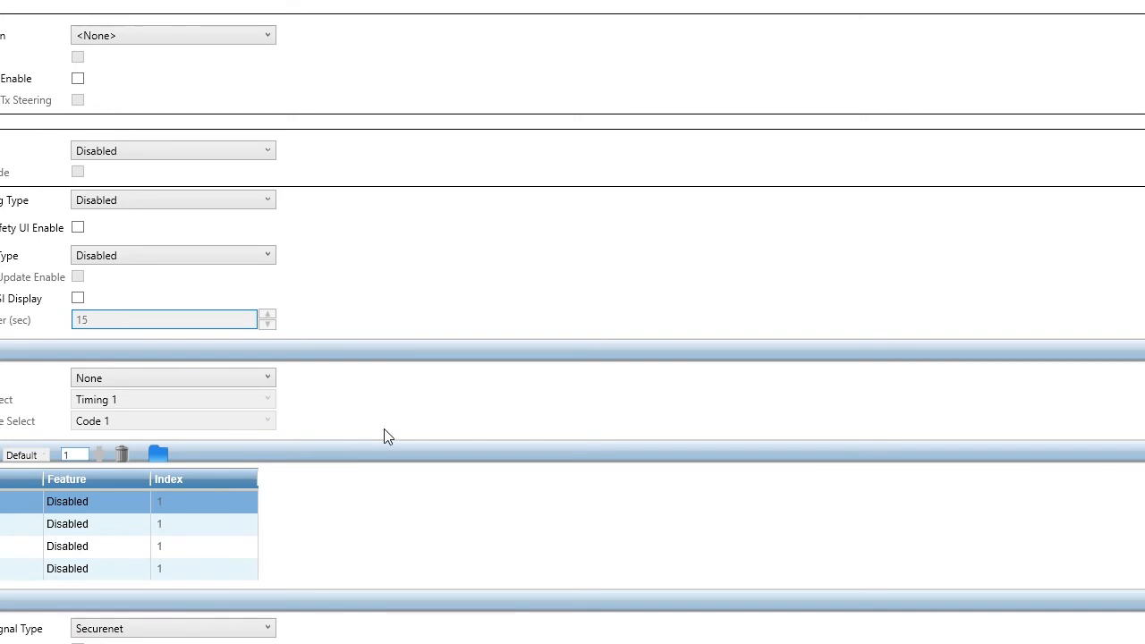
{"action": "scroll", "coordinate": [386, 435], "scroll_direction": "down", "scroll_amount": 7}
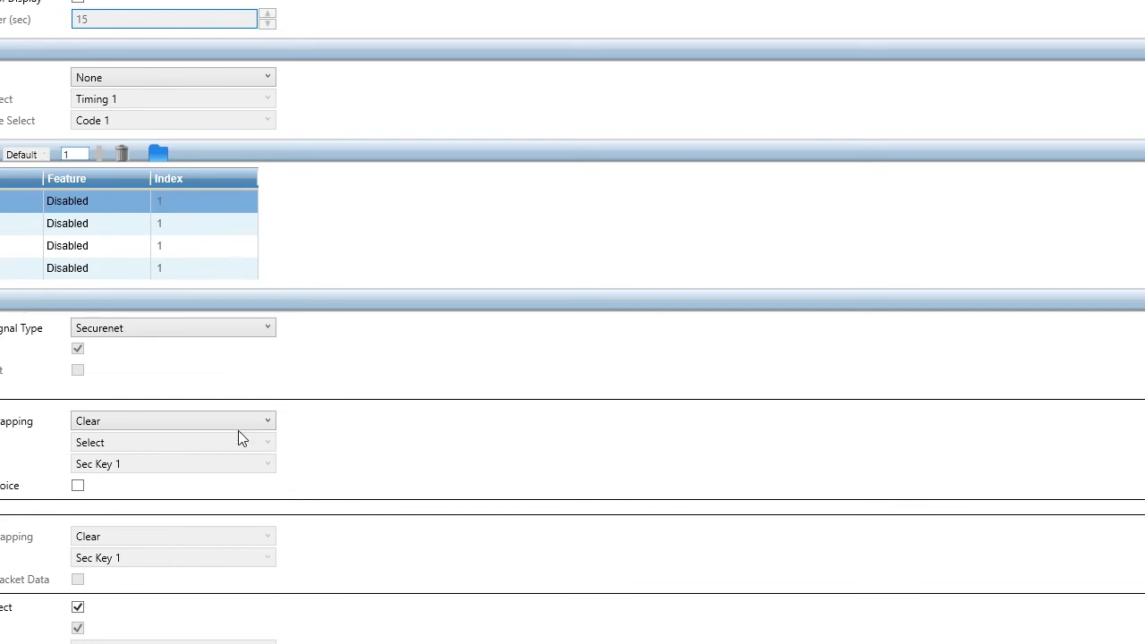
{"action": "scroll", "coordinate": [373, 377], "scroll_direction": "down", "scroll_amount": 1}
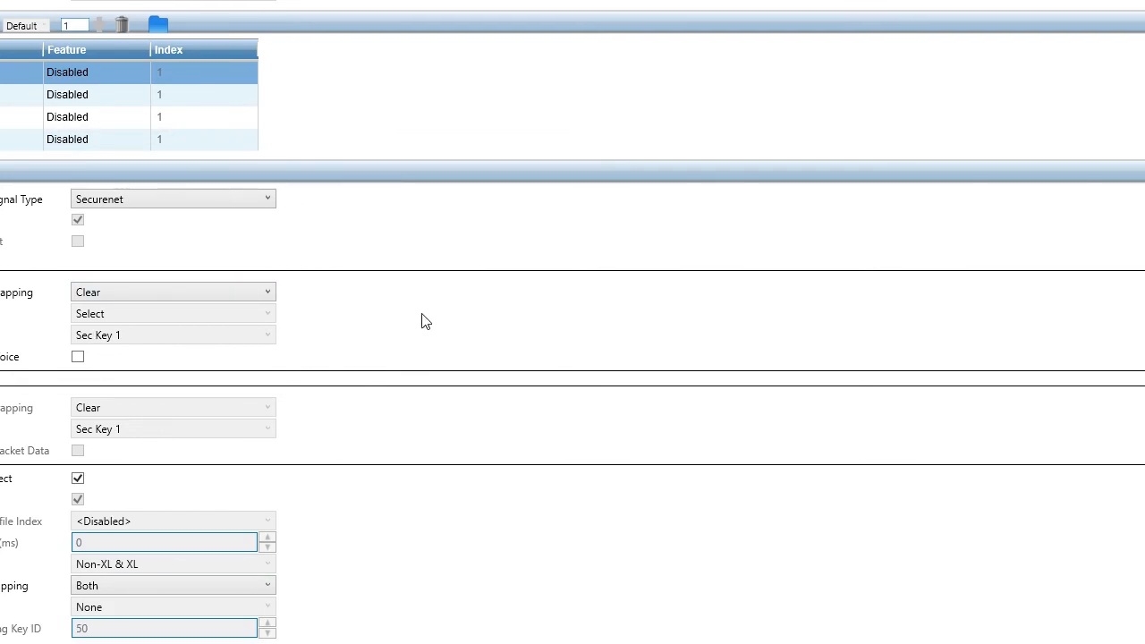
{"action": "scroll", "coordinate": [421, 319], "scroll_direction": "down", "scroll_amount": 1}
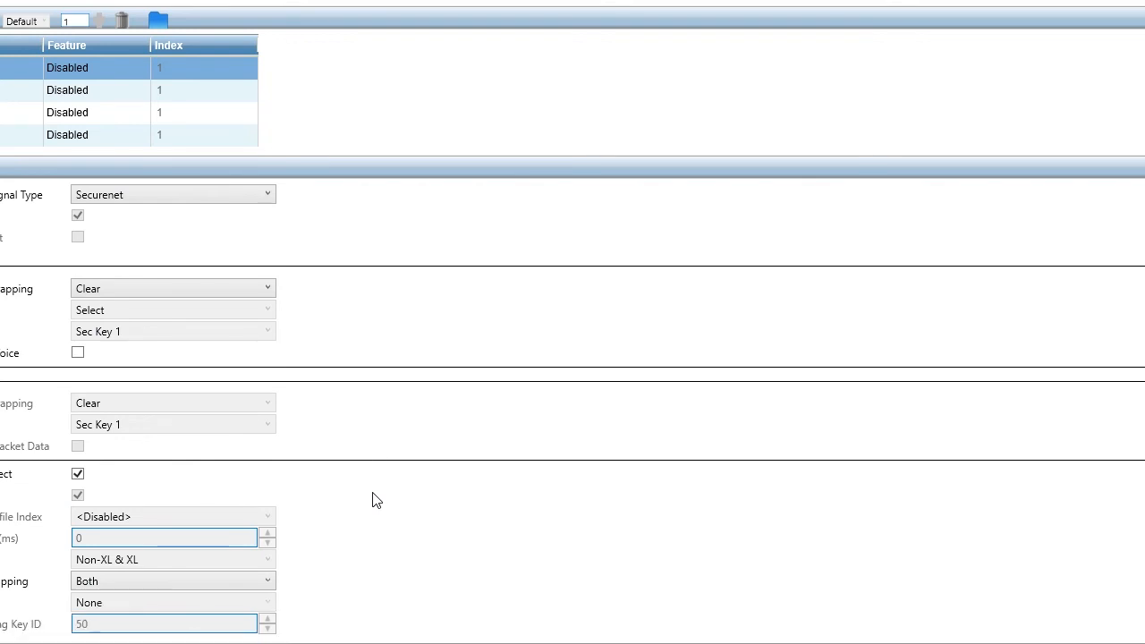
- Assign Scan List 1 as the scan selection of the conventional personality
{"action": "scroll", "coordinate": [376, 501], "scroll_direction": "up", "scroll_amount": 2}
{"action": "scroll", "coordinate": [376, 501], "scroll_direction": "up", "scroll_amount": 1}
{"action": "scroll", "coordinate": [375, 501], "scroll_direction": "up", "scroll_amount": 4}
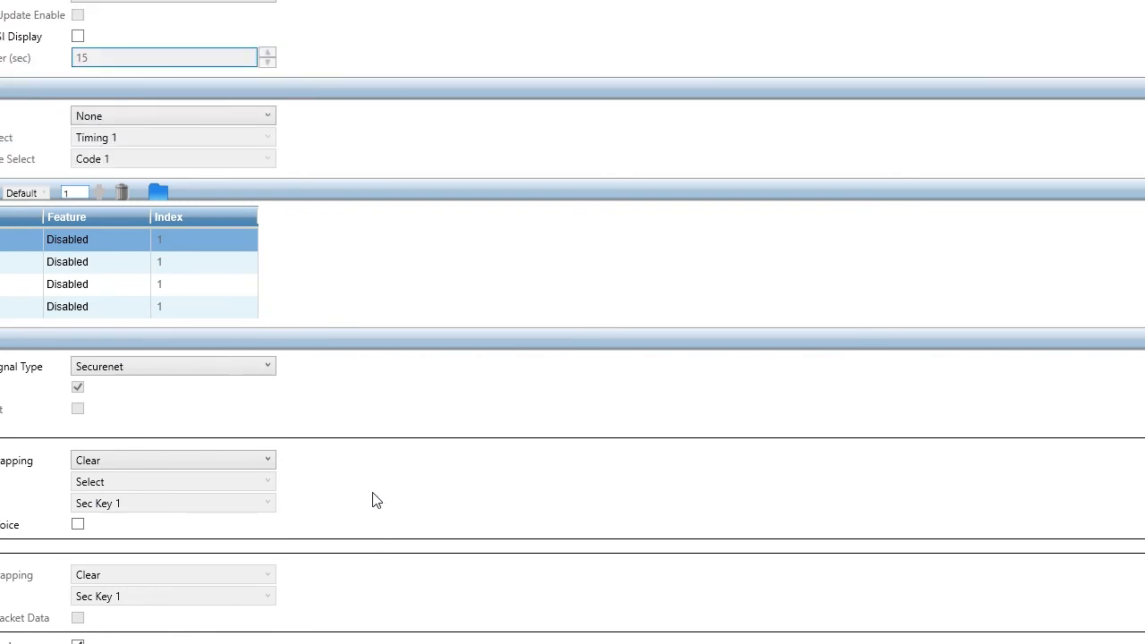
{"action": "scroll", "coordinate": [378, 393], "scroll_direction": "up", "scroll_amount": 2}
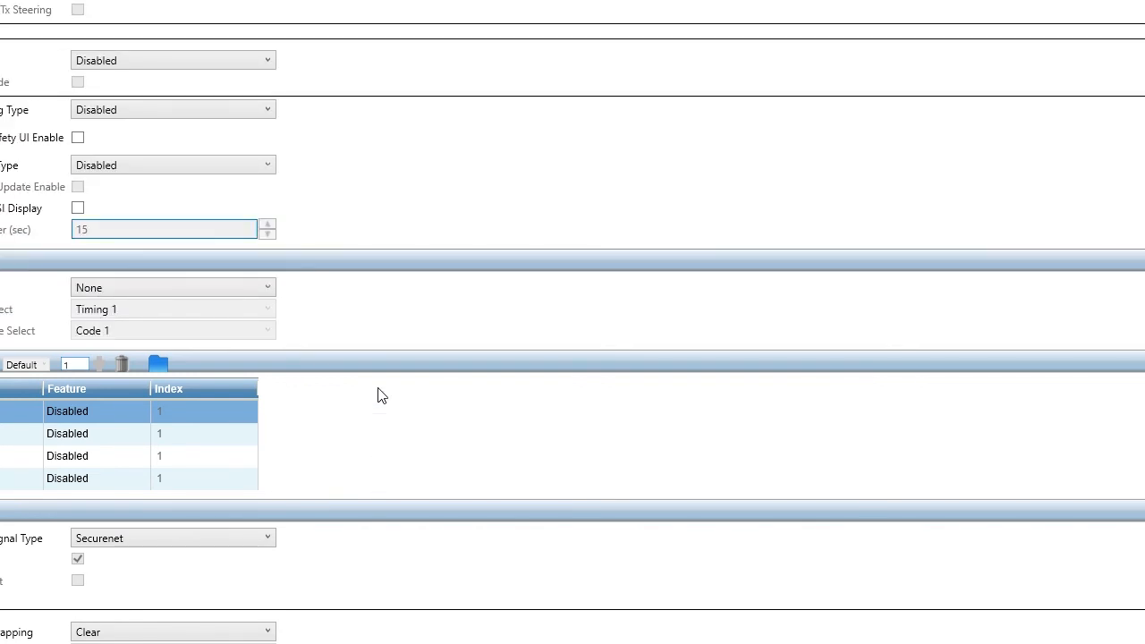
{"action": "scroll", "coordinate": [423, 371], "scroll_direction": "up", "scroll_amount": 2}
{"action": "scroll", "coordinate": [426, 372], "scroll_direction": "up", "scroll_amount": 1}
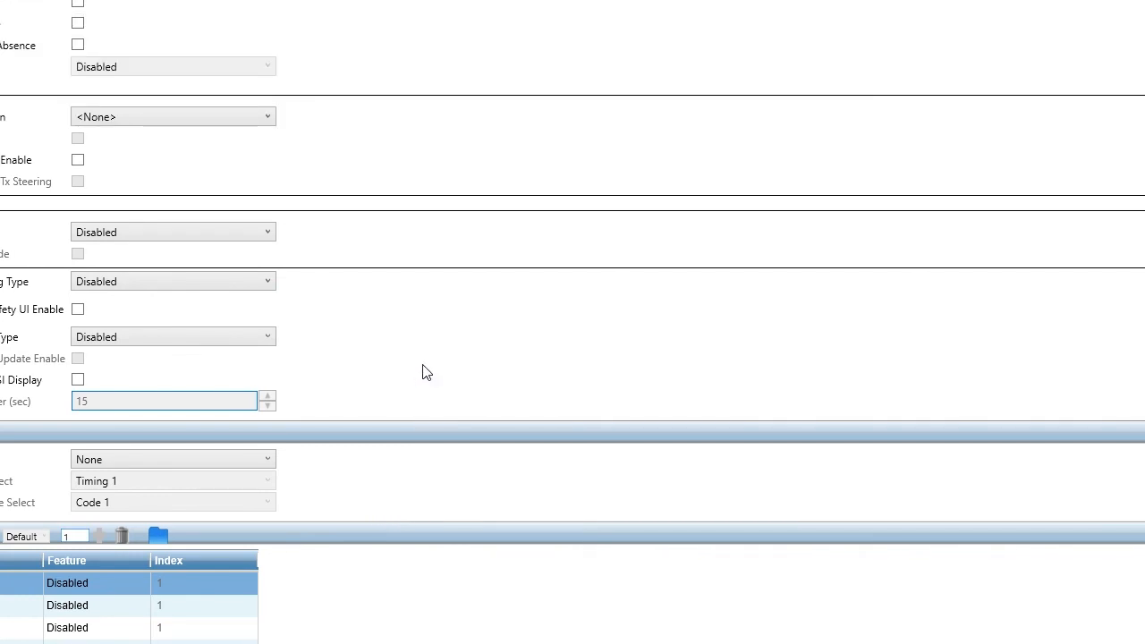
{"action": "scroll", "coordinate": [425, 372], "scroll_direction": "up", "scroll_amount": 2}
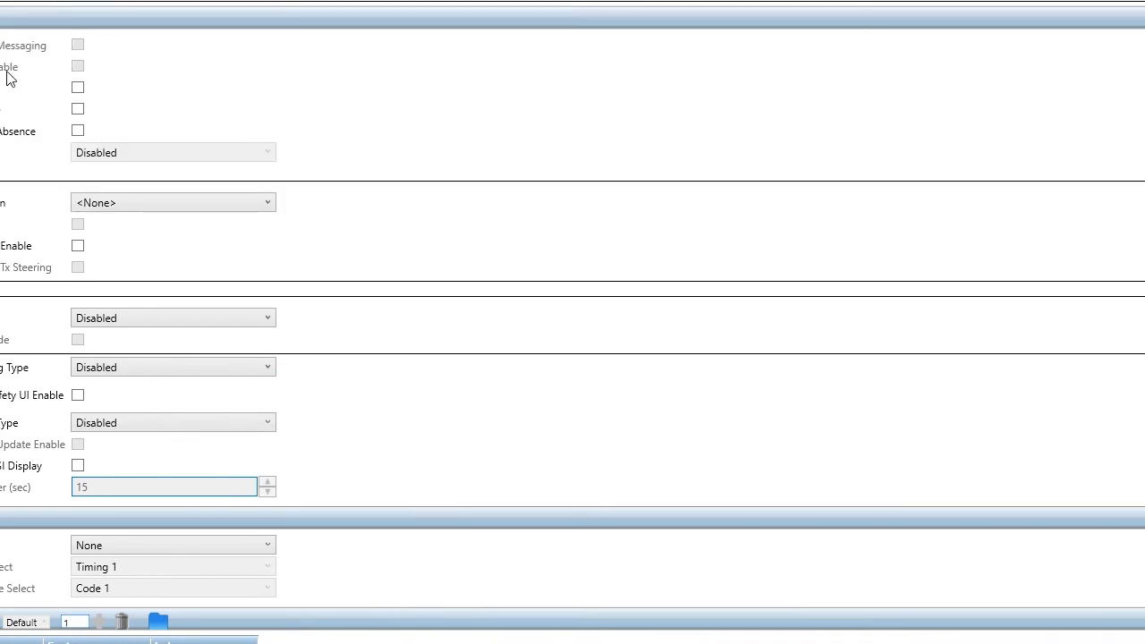
{"action": "left_click", "coordinate": [269, 206]}
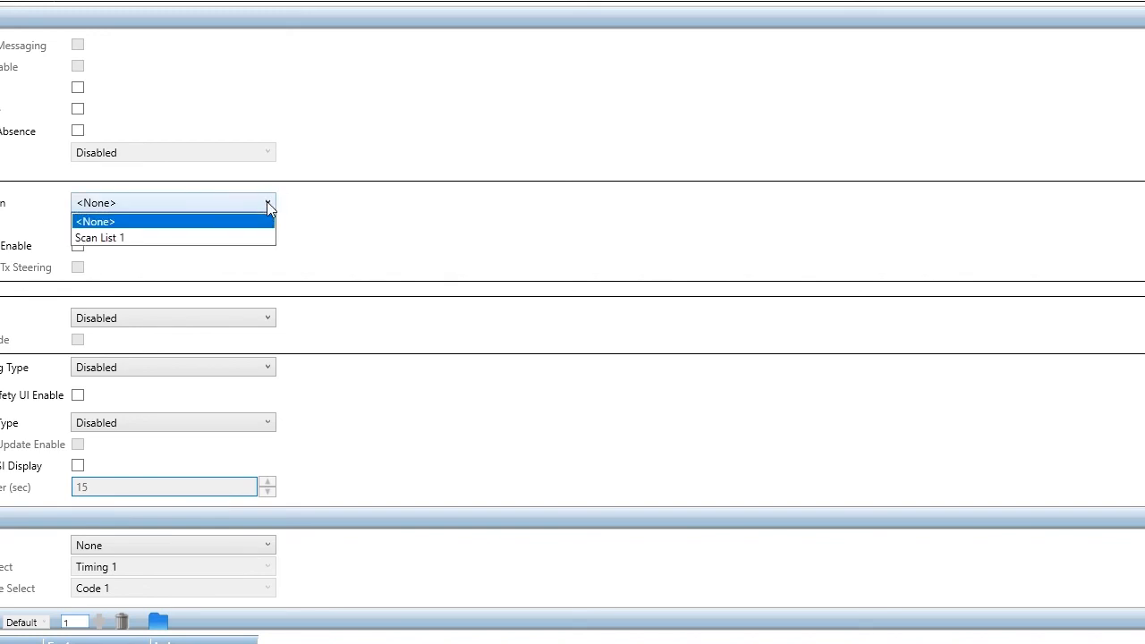
{"action": "left_click", "coordinate": [119, 238]}
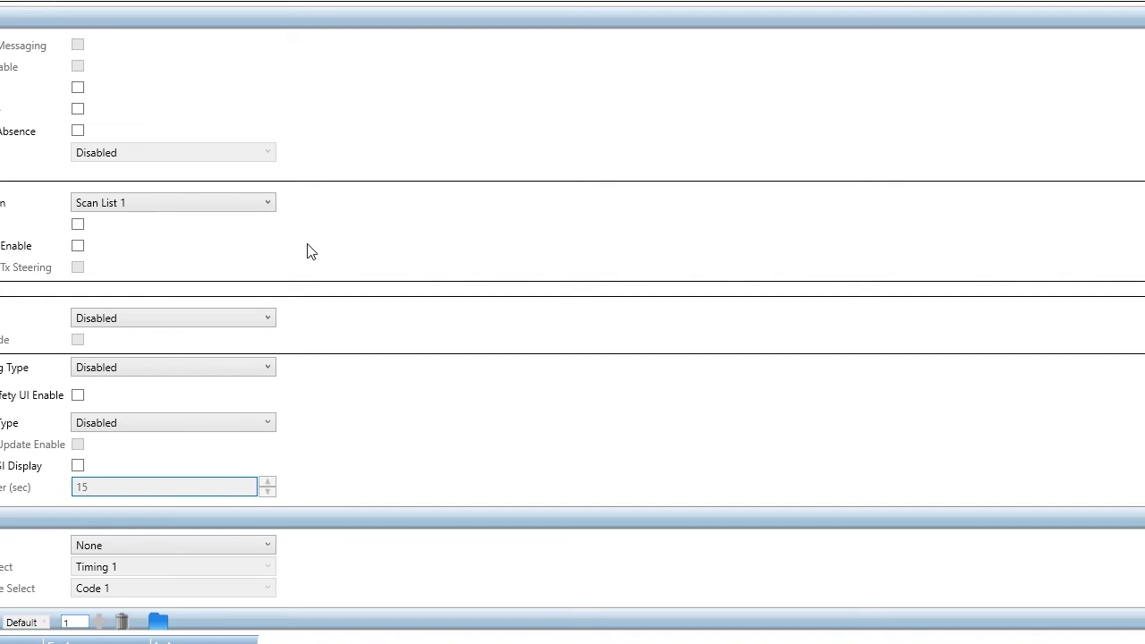
{"action": "scroll", "coordinate": [308, 251], "scroll_direction": "up", "scroll_amount": 10}
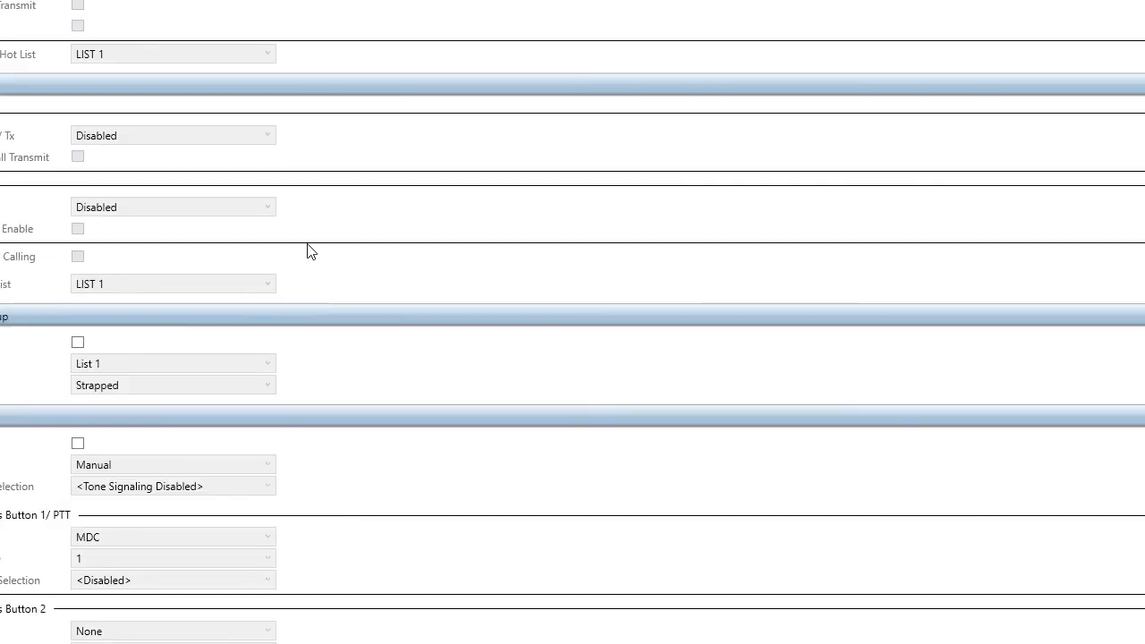
- Return to the personality's frequency options table and review it together with the receive and transmit settings
{"action": "scroll", "coordinate": [308, 251], "scroll_direction": "up", "scroll_amount": 12}
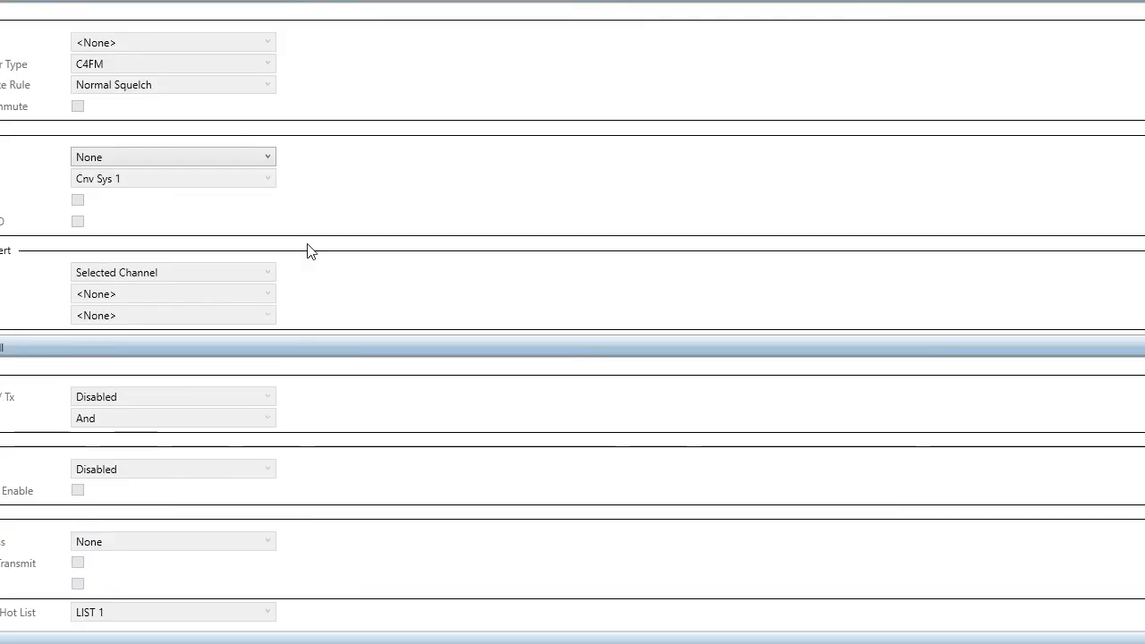
{"action": "scroll", "coordinate": [307, 249], "scroll_direction": "up", "scroll_amount": 7}
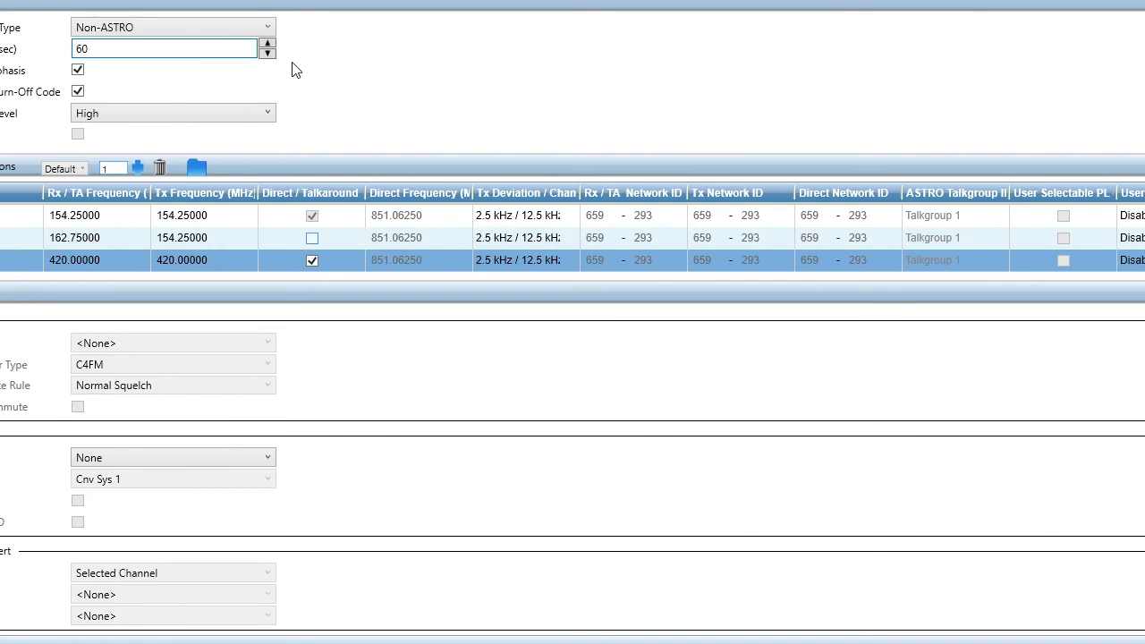
{"action": "scroll", "coordinate": [424, 168], "scroll_direction": "up", "scroll_amount": 3}
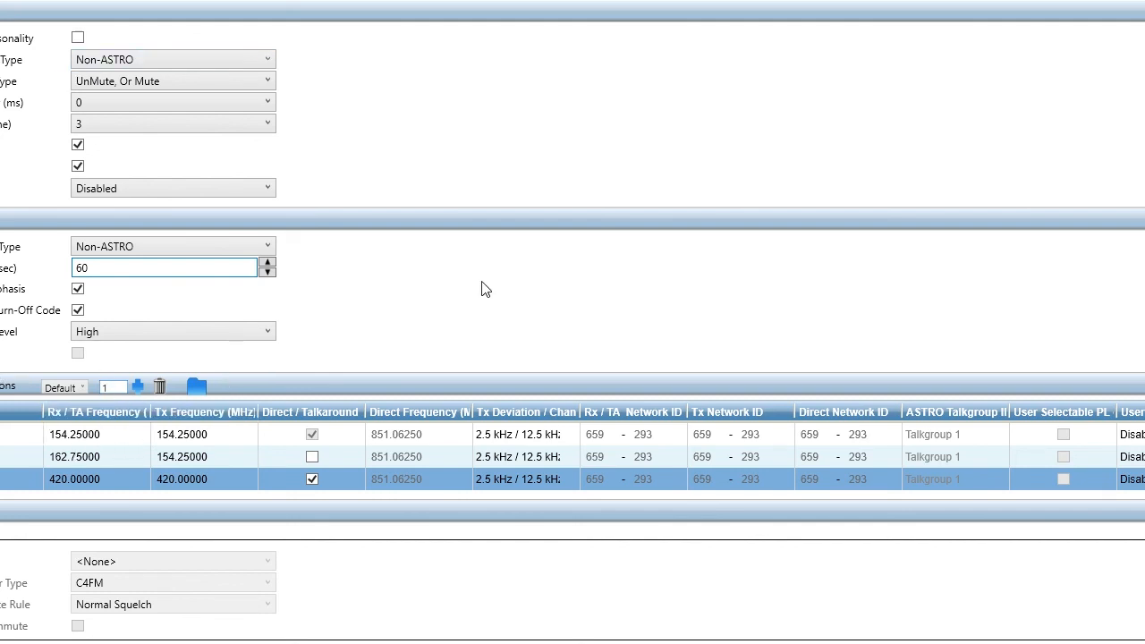
{"action": "scroll", "coordinate": [477, 273], "scroll_direction": "down", "scroll_amount": 1}
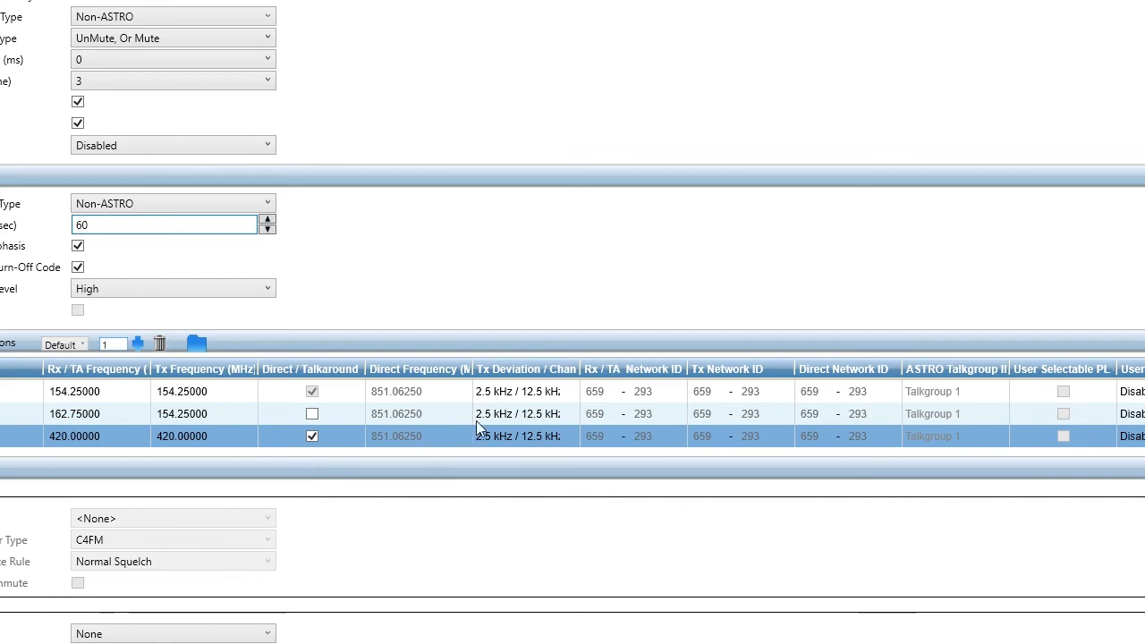
{"action": "left_click", "coordinate": [489, 376]}
- Save the codeplug changes to the file 9300 Mod # 1 12-01-21.mc
{"action": "mouse_move", "coordinate": [1, 345]}
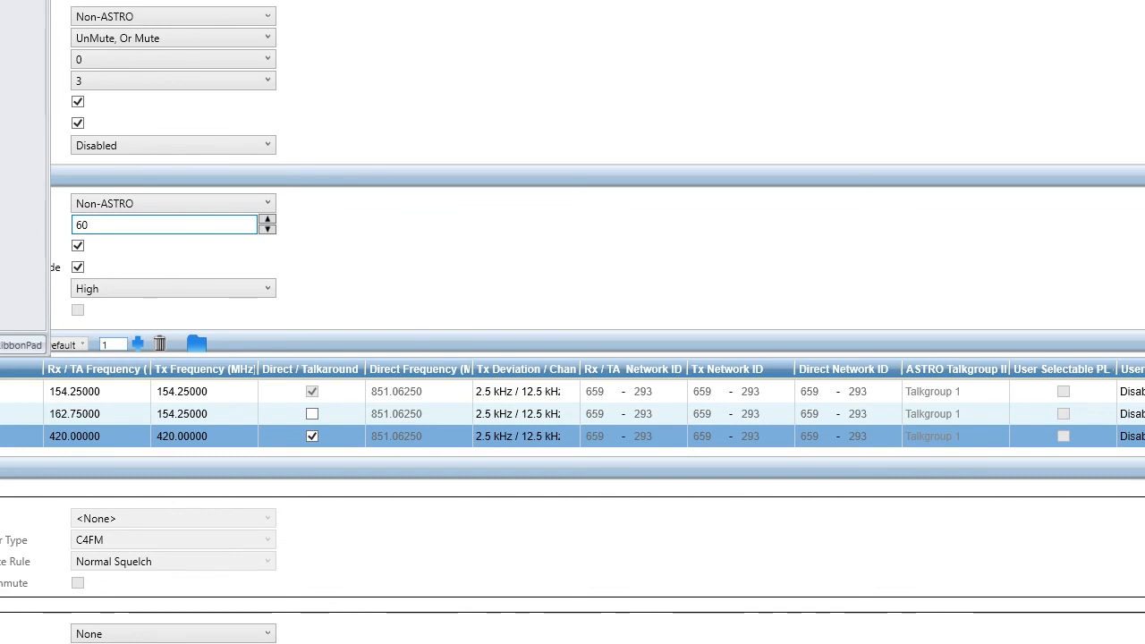
{"action": "left_click", "coordinate": [18, 3]}
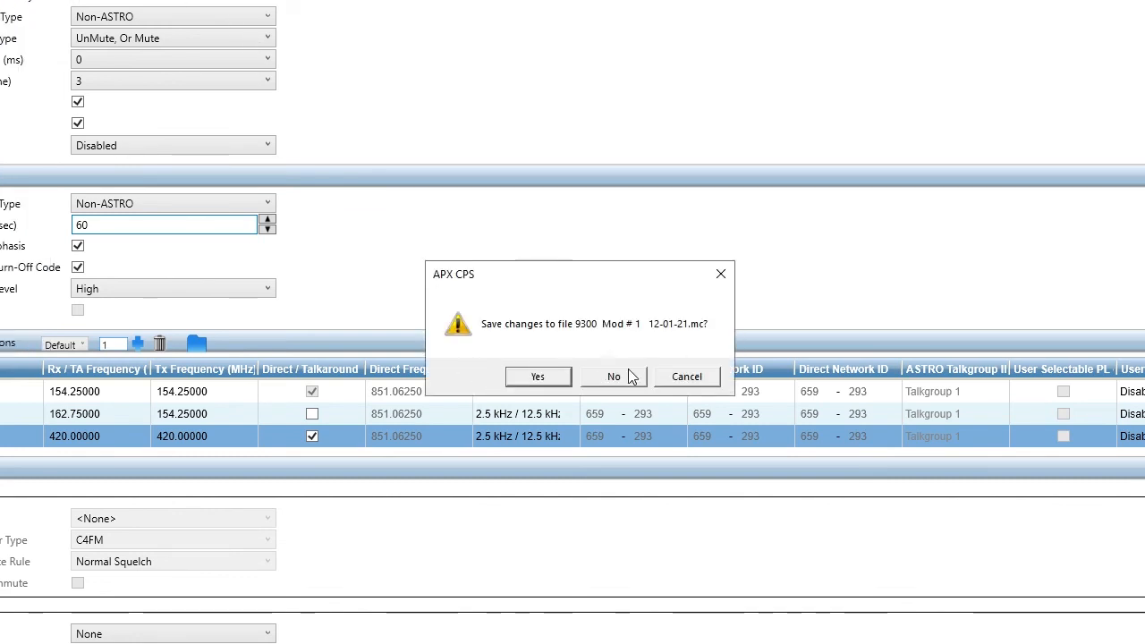
{"action": "left_click", "coordinate": [555, 381]}
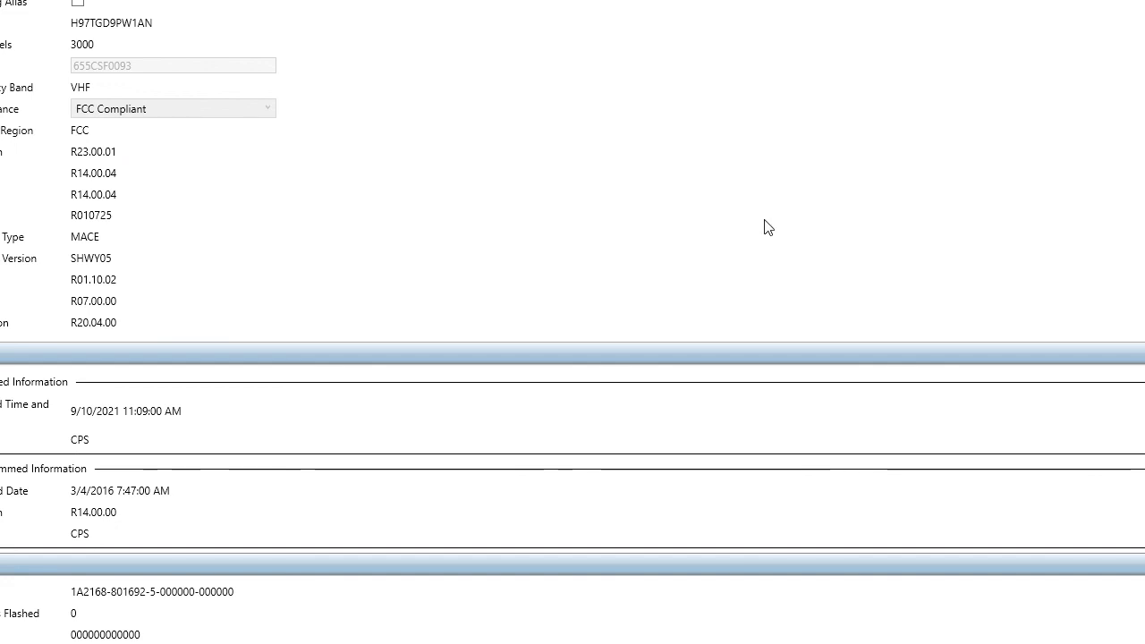
{"action": "key", "text": "alt+Tab"}
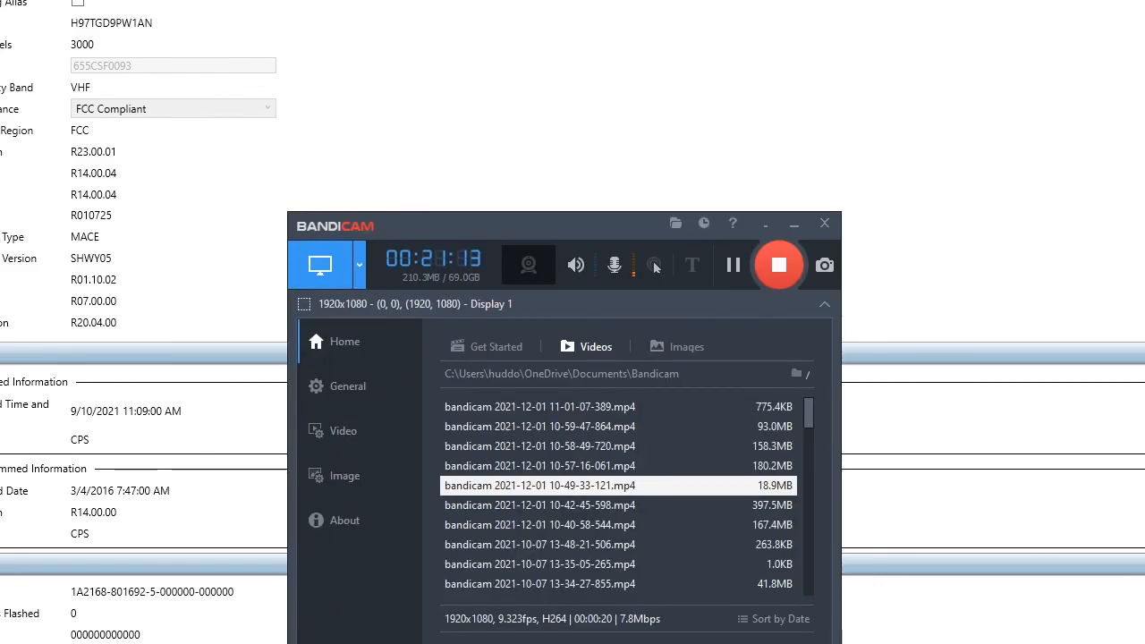